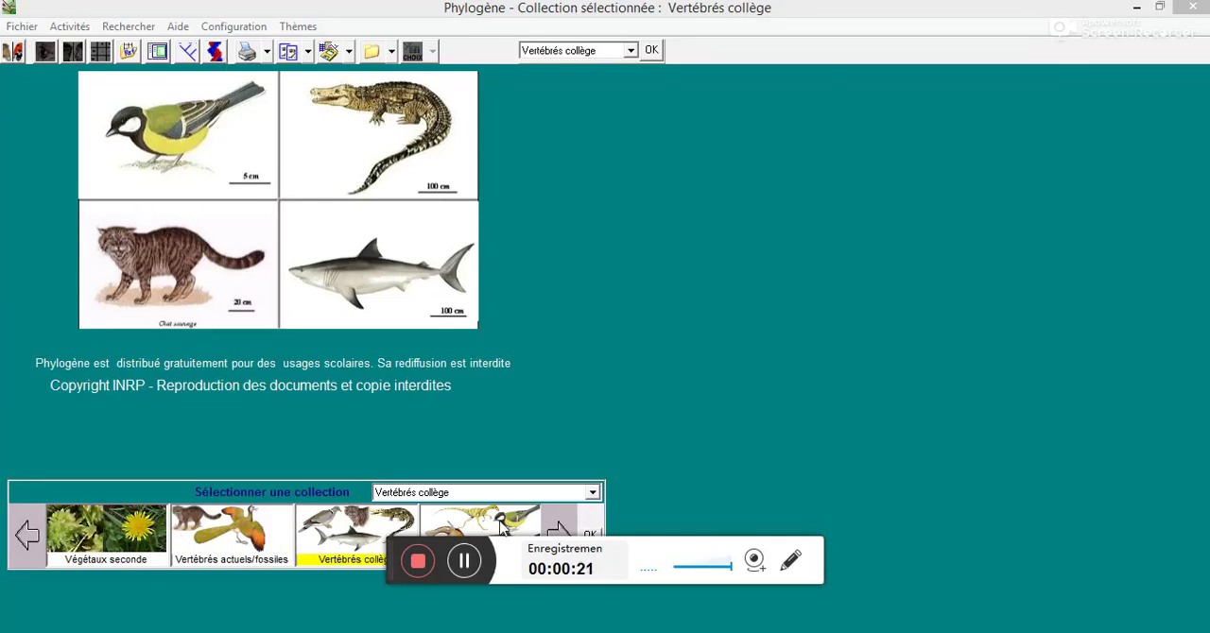
Browse the available species collections in the collection selector
{"action": "left_click", "coordinate": [31, 529]}
{"action": "left_click", "coordinate": [31, 530]}
{"action": "left_click", "coordinate": [31, 529]}
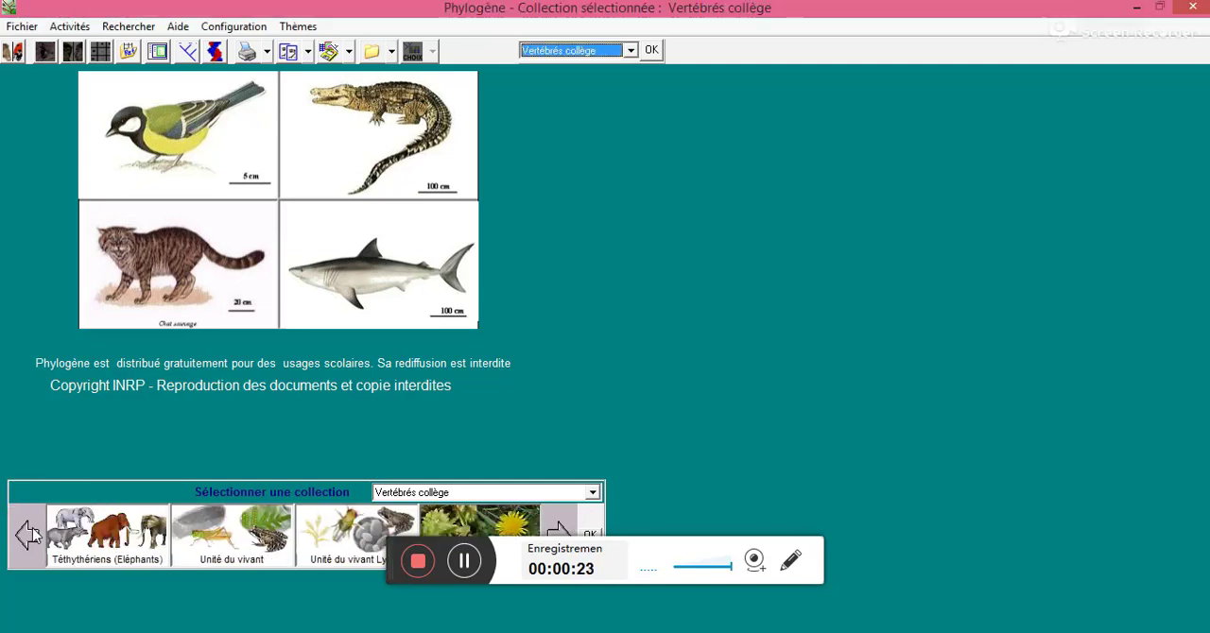
{"action": "left_click", "coordinate": [32, 537]}
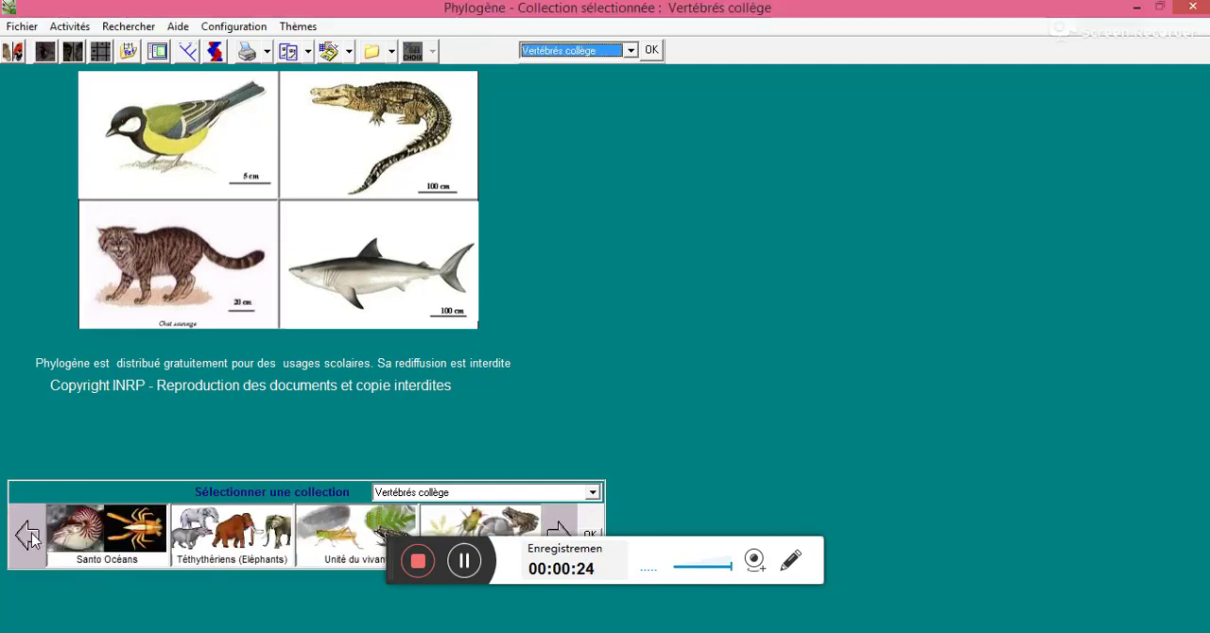
{"action": "left_click", "coordinate": [32, 537]}
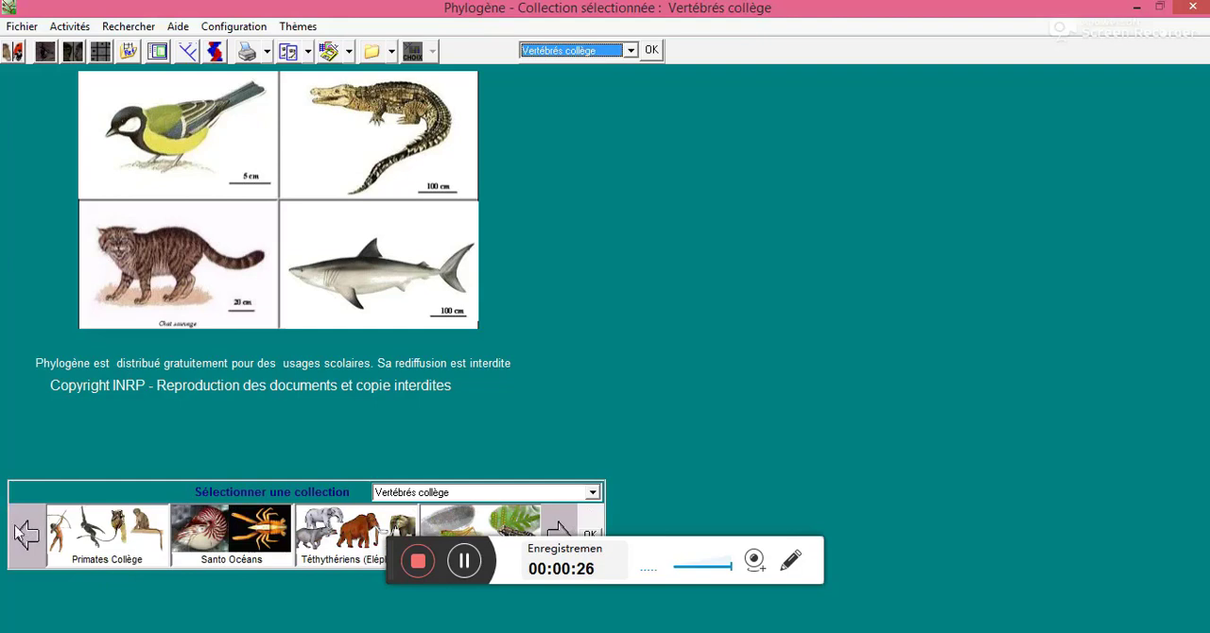
{"action": "left_click", "coordinate": [32, 543]}
{"action": "left_click", "coordinate": [31, 546]}
{"action": "left_click", "coordinate": [31, 546]}
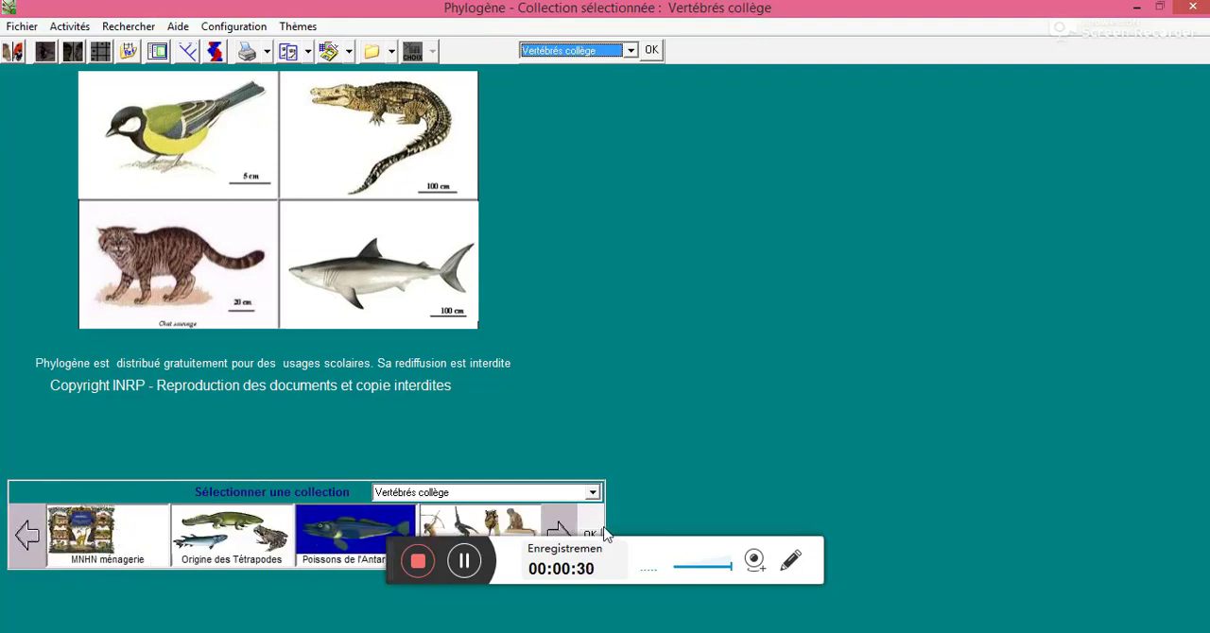
Reopen the collection selection, accept closing any open files, and load the Vertébrés collège collection
{"action": "left_click", "coordinate": [23, 26]}
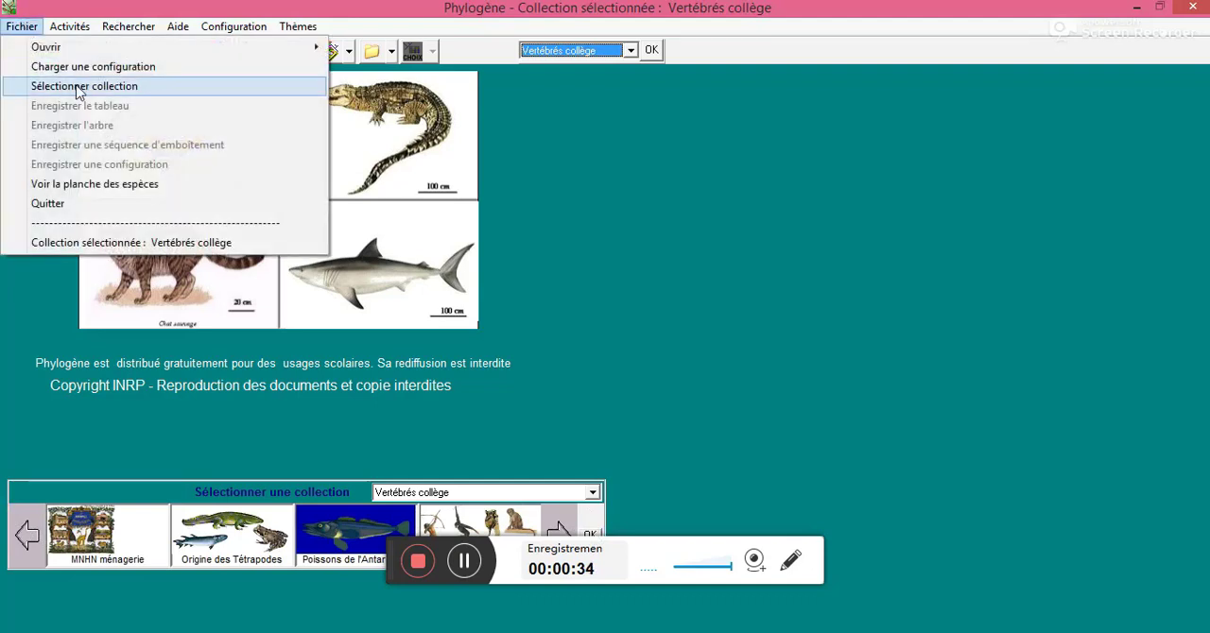
{"action": "left_click", "coordinate": [54, 85]}
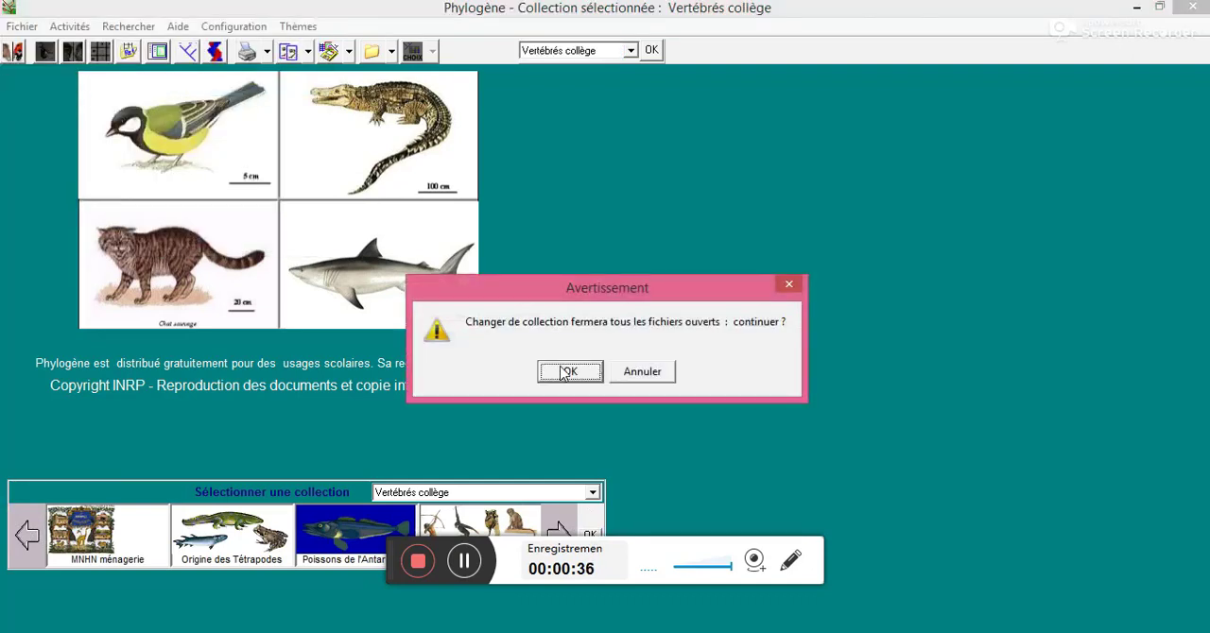
{"action": "left_click", "coordinate": [570, 373]}
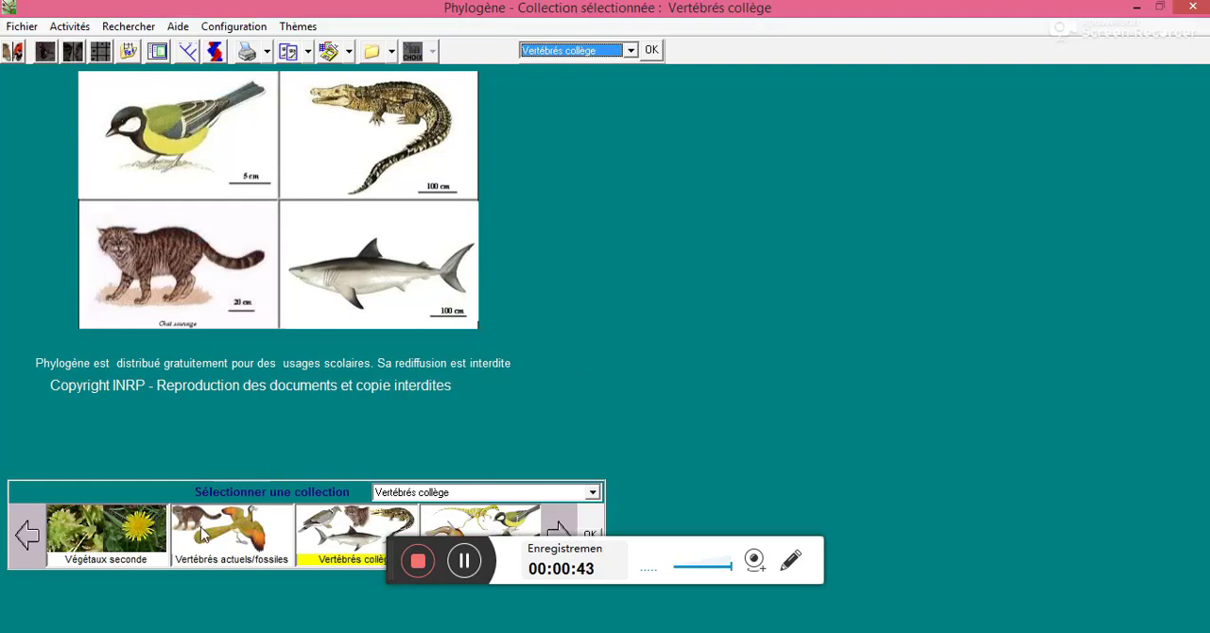
{"action": "left_click", "coordinate": [28, 536]}
{"action": "left_click", "coordinate": [28, 535]}
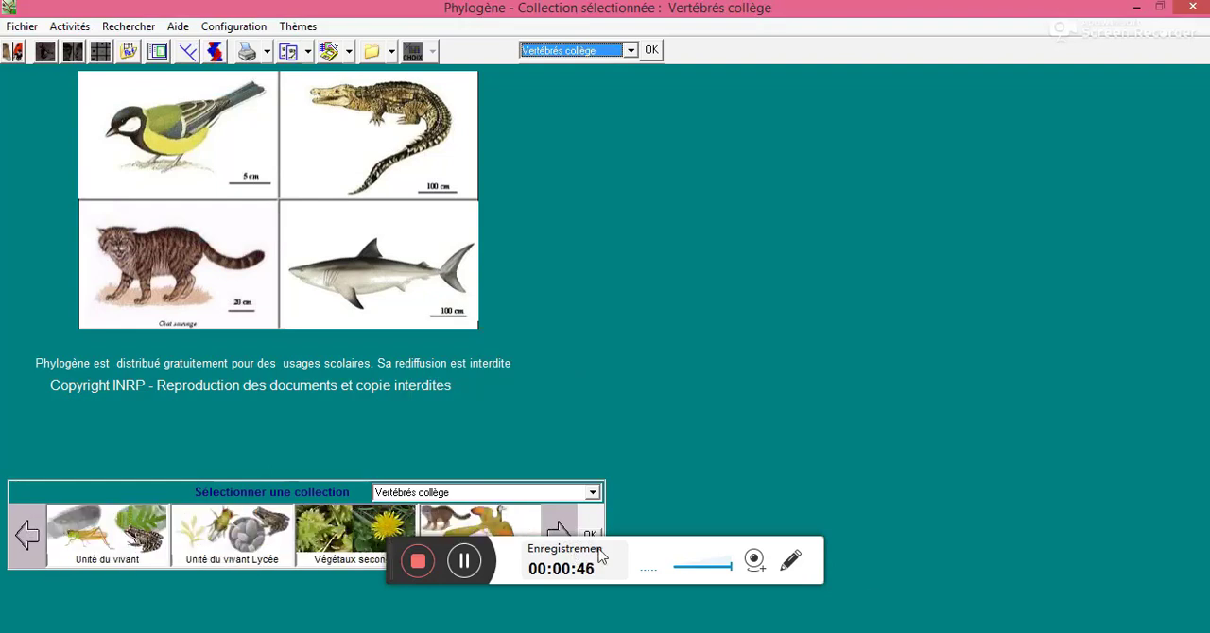
{"action": "left_click", "coordinate": [557, 532]}
{"action": "left_click", "coordinate": [557, 532]}
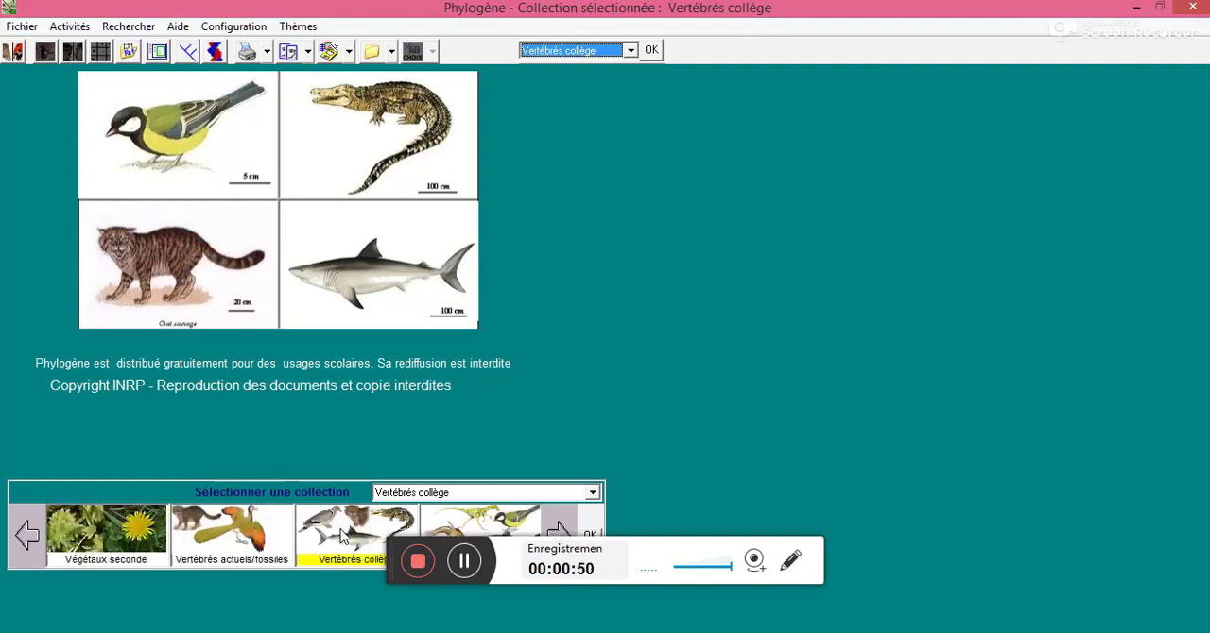
{"action": "left_click", "coordinate": [593, 534]}
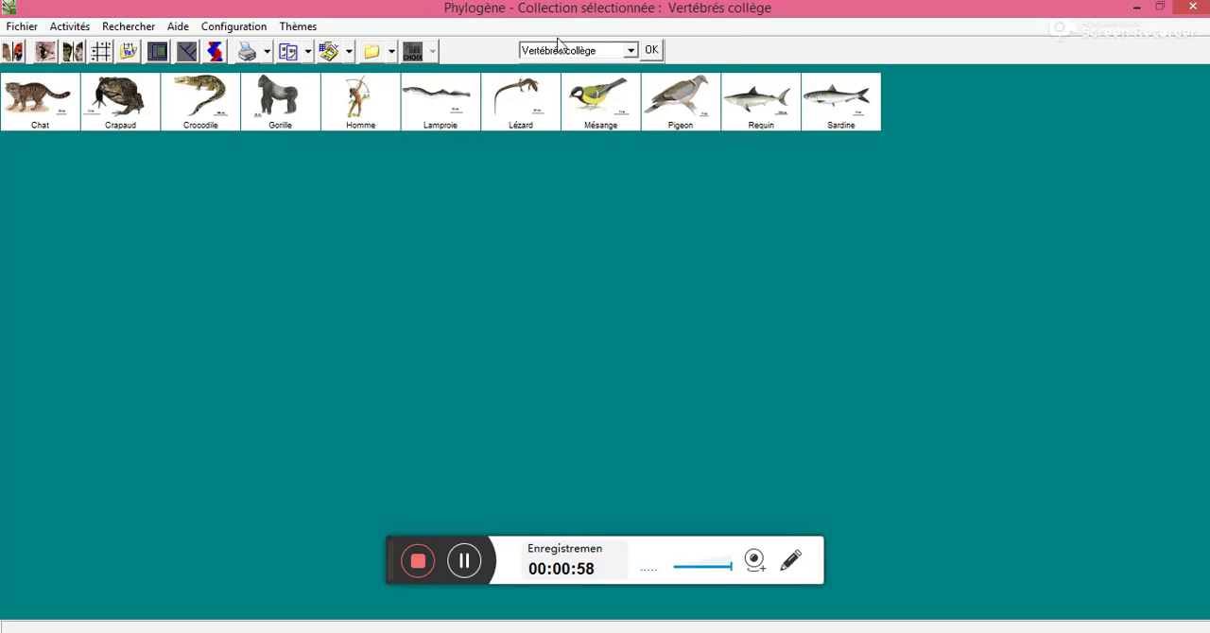
Start the Construire activity for the loaded collection
{"action": "left_click", "coordinate": [29, 28]}
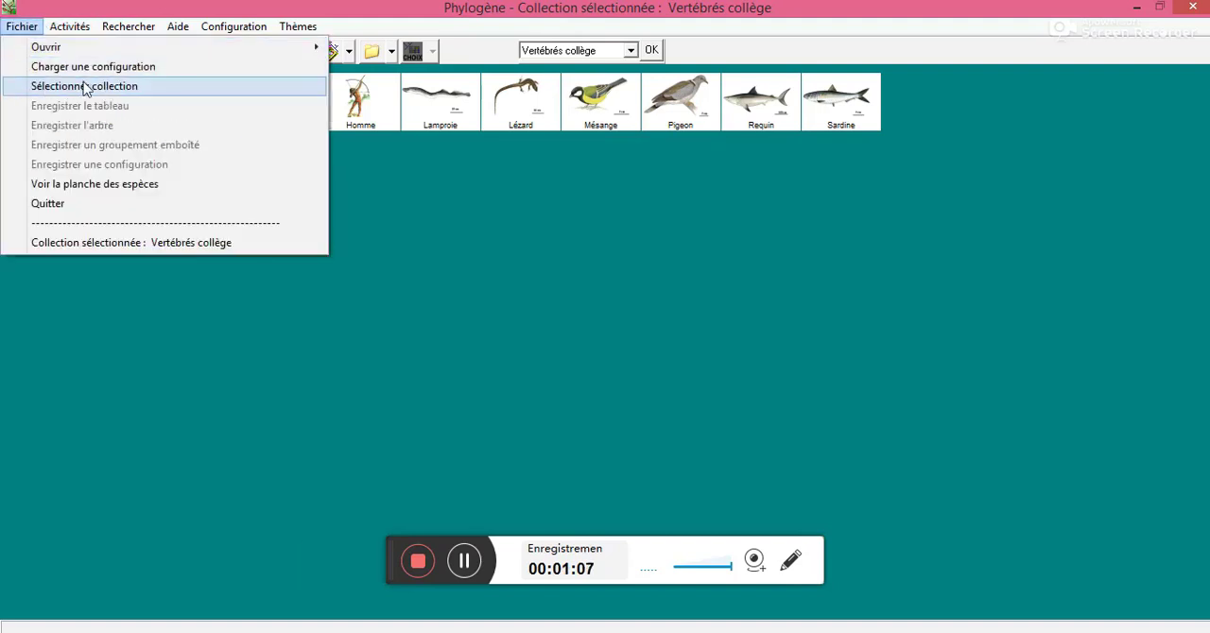
{"action": "mouse_move", "coordinate": [81, 29]}
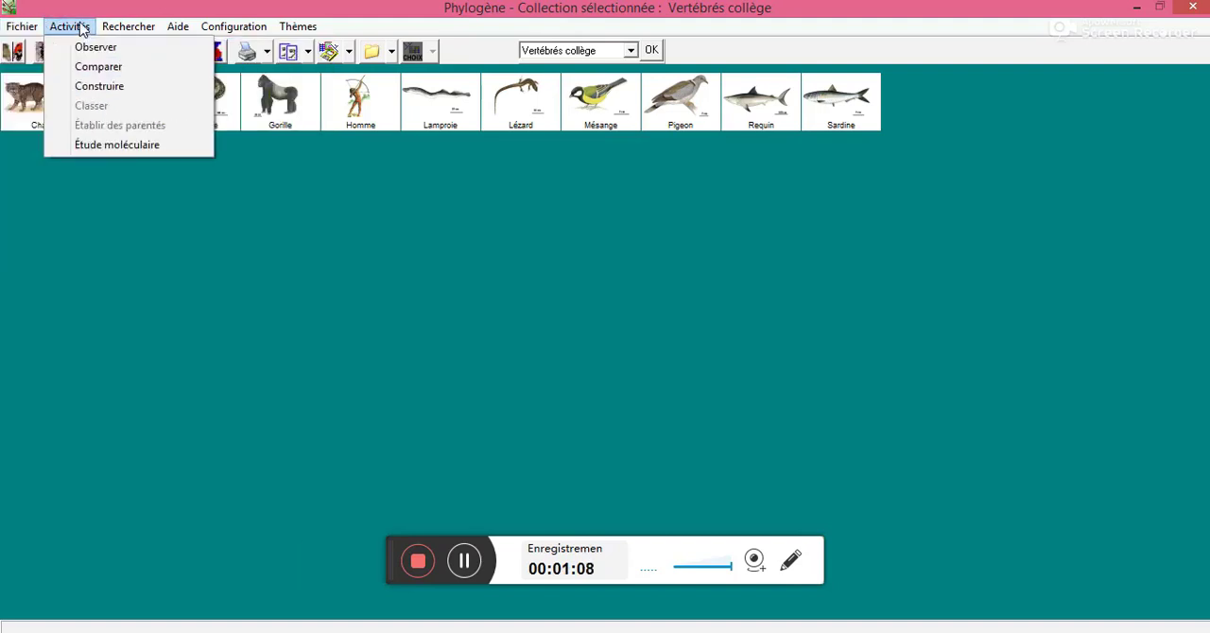
{"action": "left_click", "coordinate": [100, 86]}
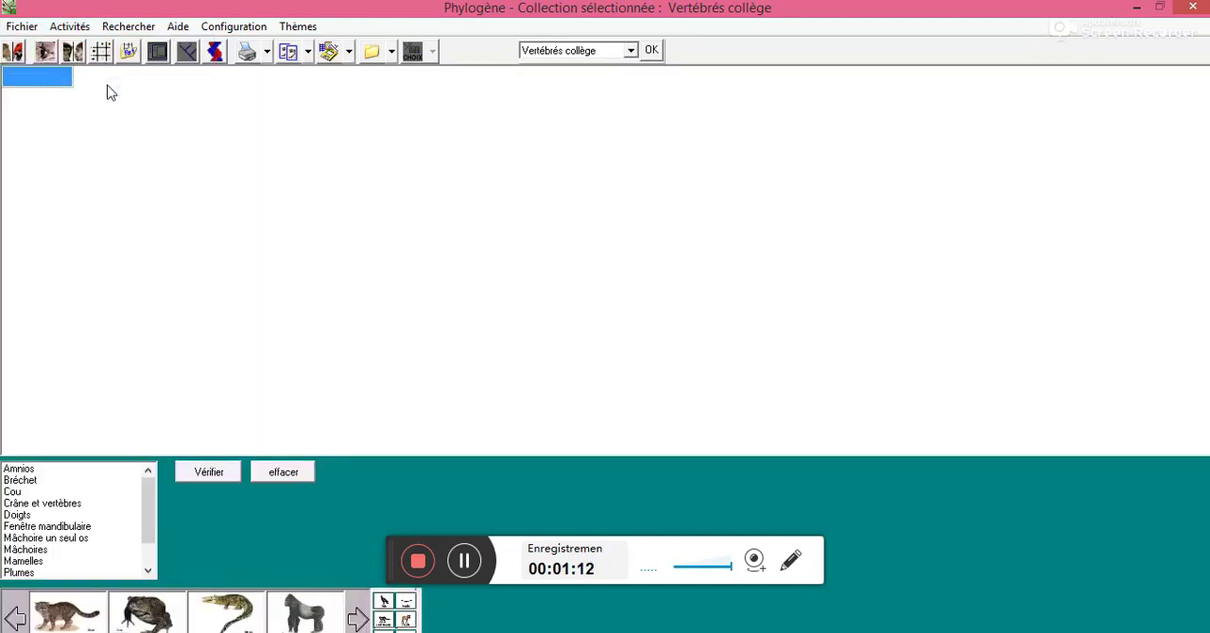
Add Chat, Crapaud, Crocodile, Gorille and Homme as species rows in the table
{"action": "left_click", "coordinate": [62, 619]}
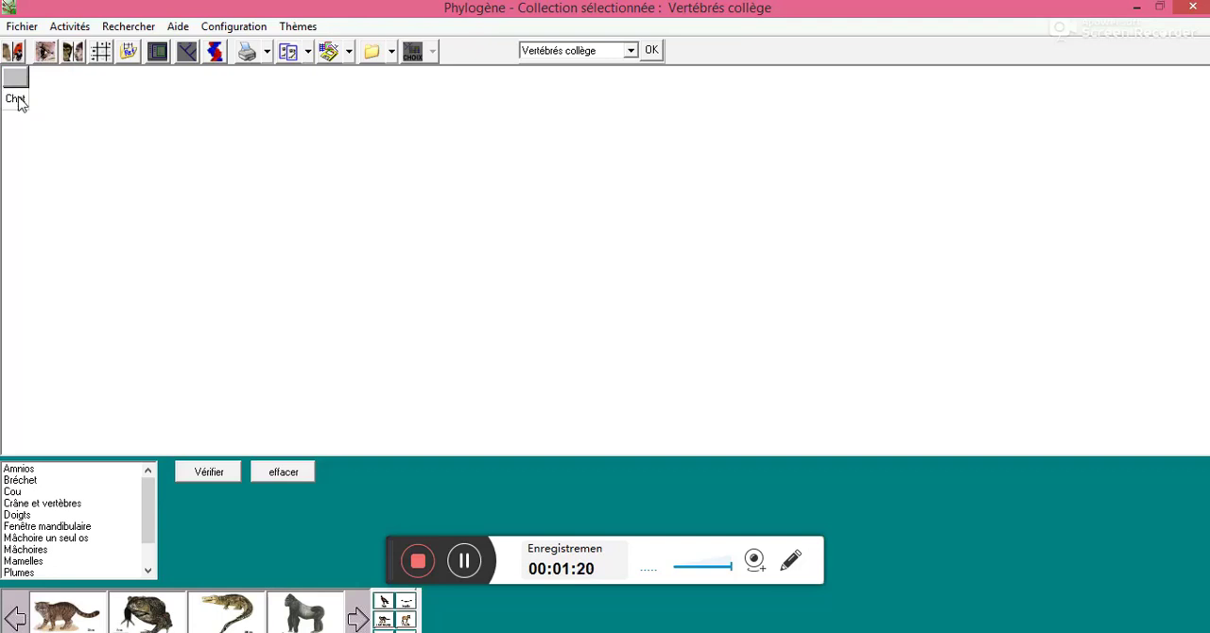
{"action": "left_click", "coordinate": [156, 609]}
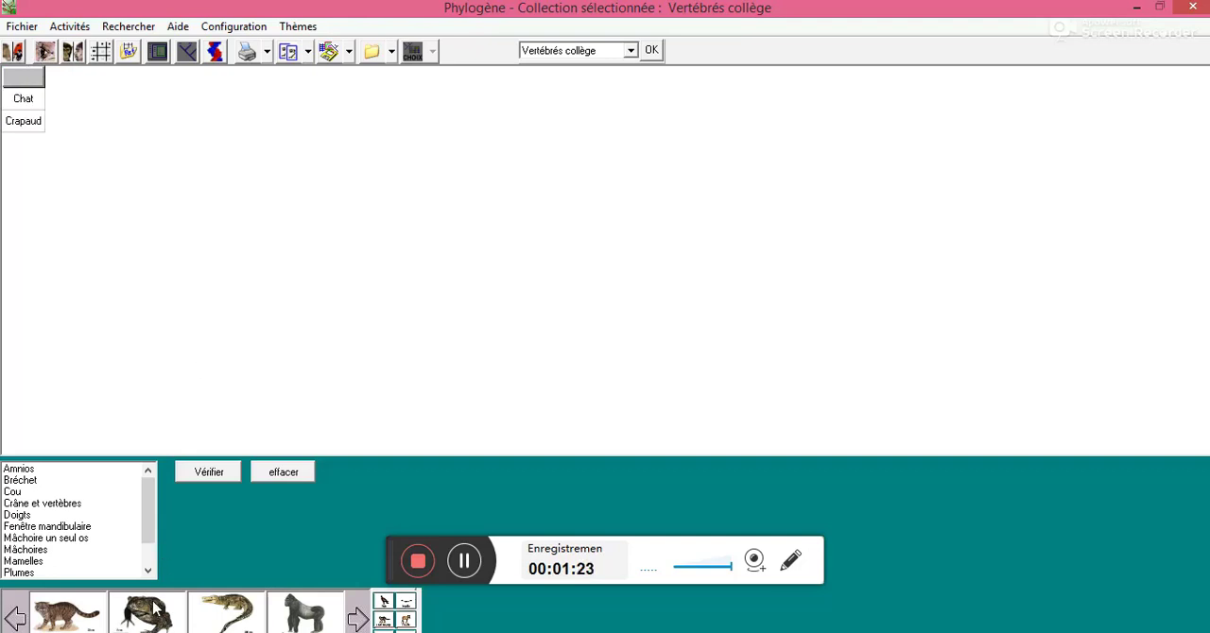
{"action": "left_click", "coordinate": [233, 612]}
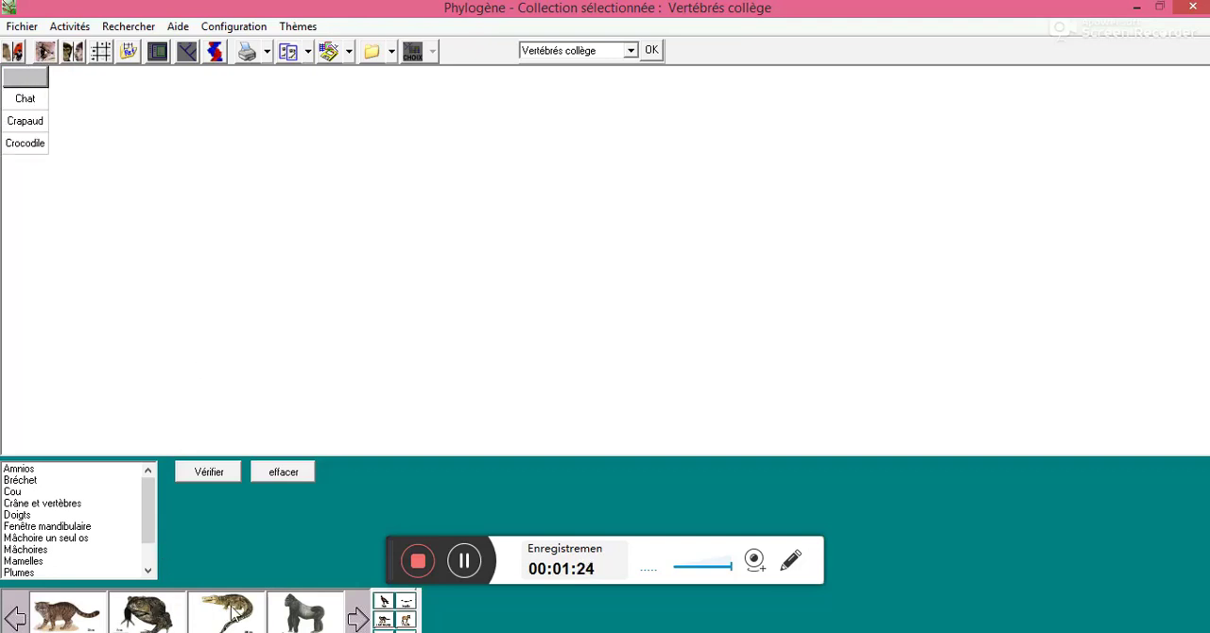
{"action": "left_click", "coordinate": [314, 617]}
{"action": "left_click", "coordinate": [358, 618]}
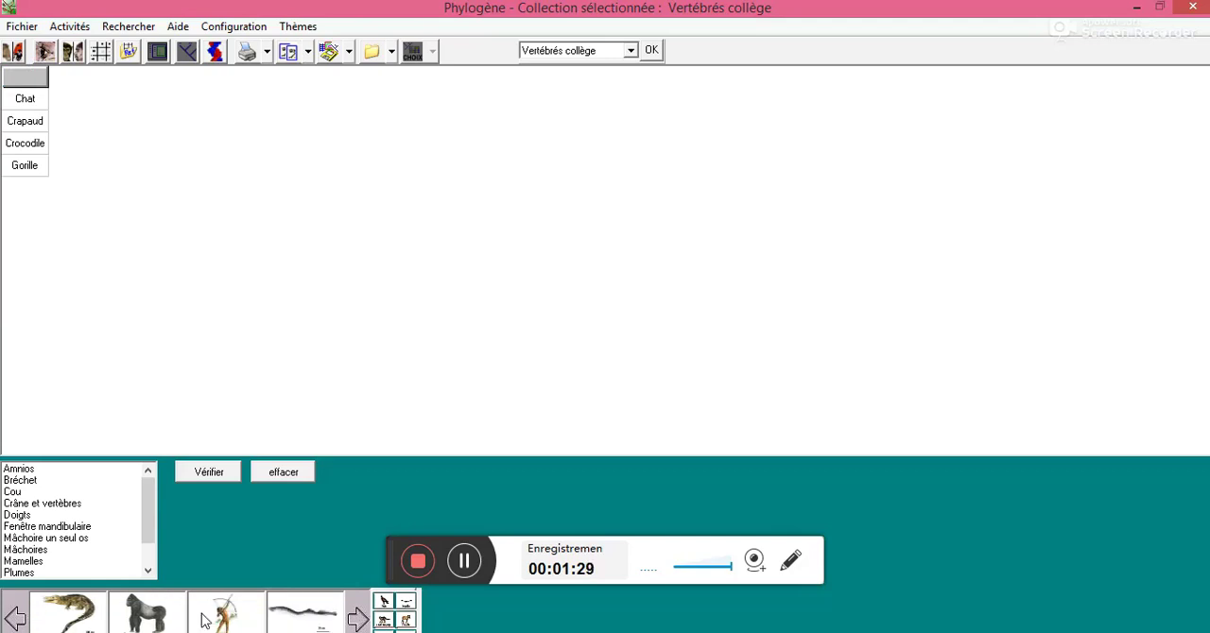
{"action": "left_click", "coordinate": [205, 619]}
Add Lézard, Mésange, Requin and Sardine as further species rows in the table
{"action": "left_click", "coordinate": [357, 619]}
{"action": "left_click", "coordinate": [358, 619]}
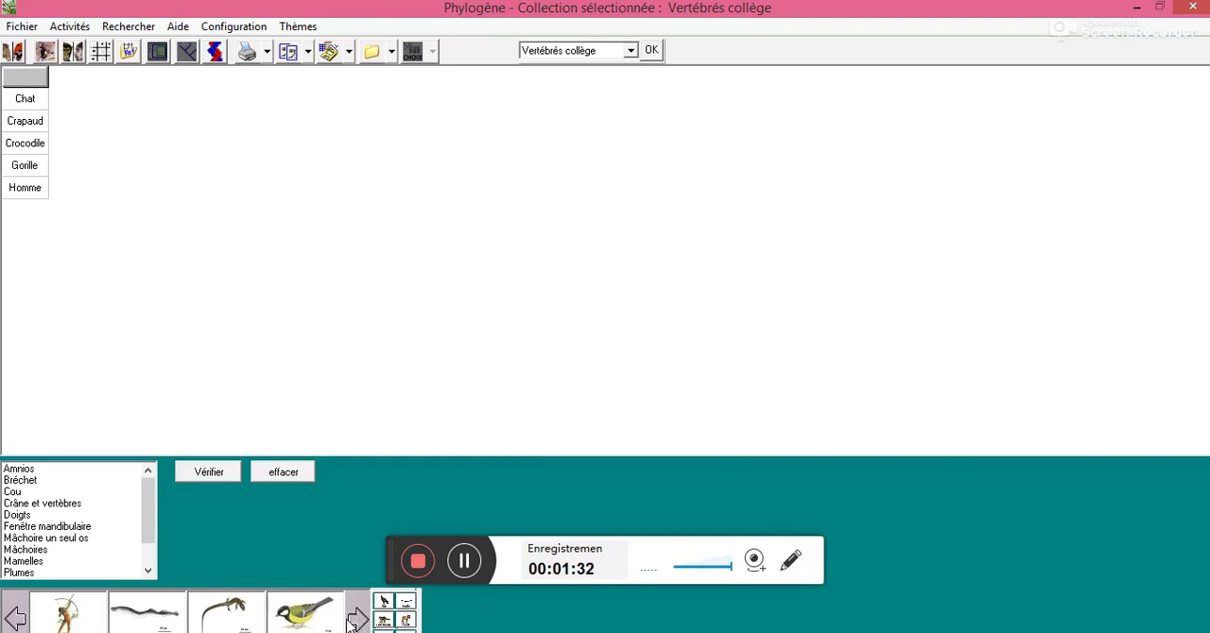
{"action": "left_click", "coordinate": [239, 621]}
{"action": "left_click", "coordinate": [304, 619]}
{"action": "left_click", "coordinate": [360, 619]}
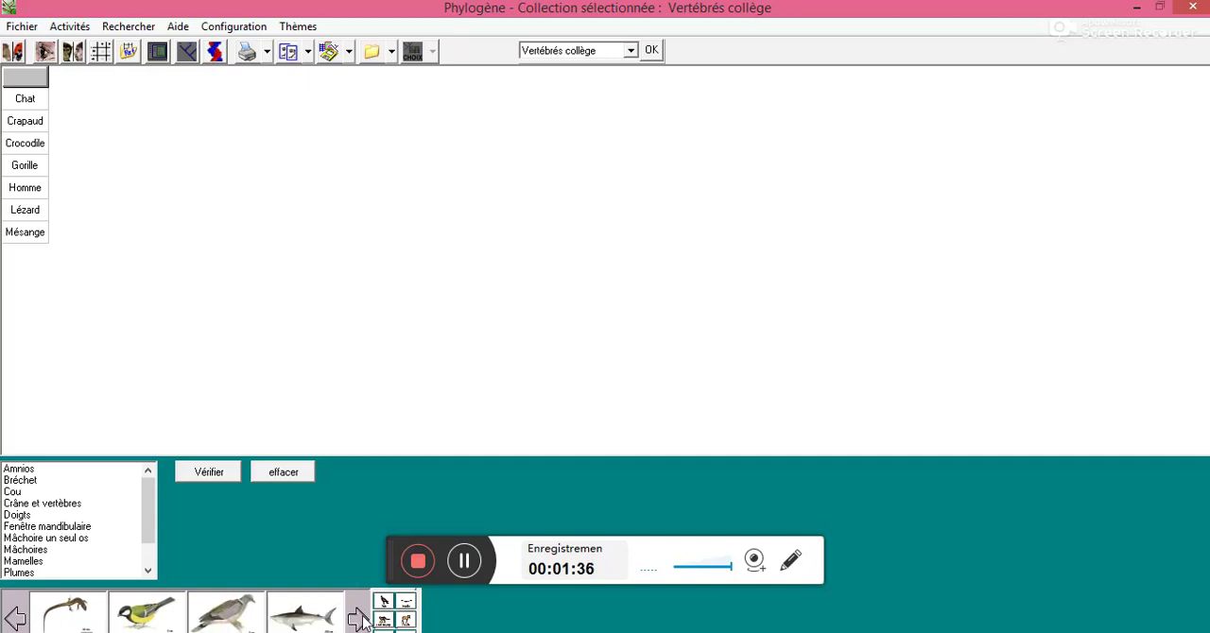
{"action": "left_click", "coordinate": [360, 619]}
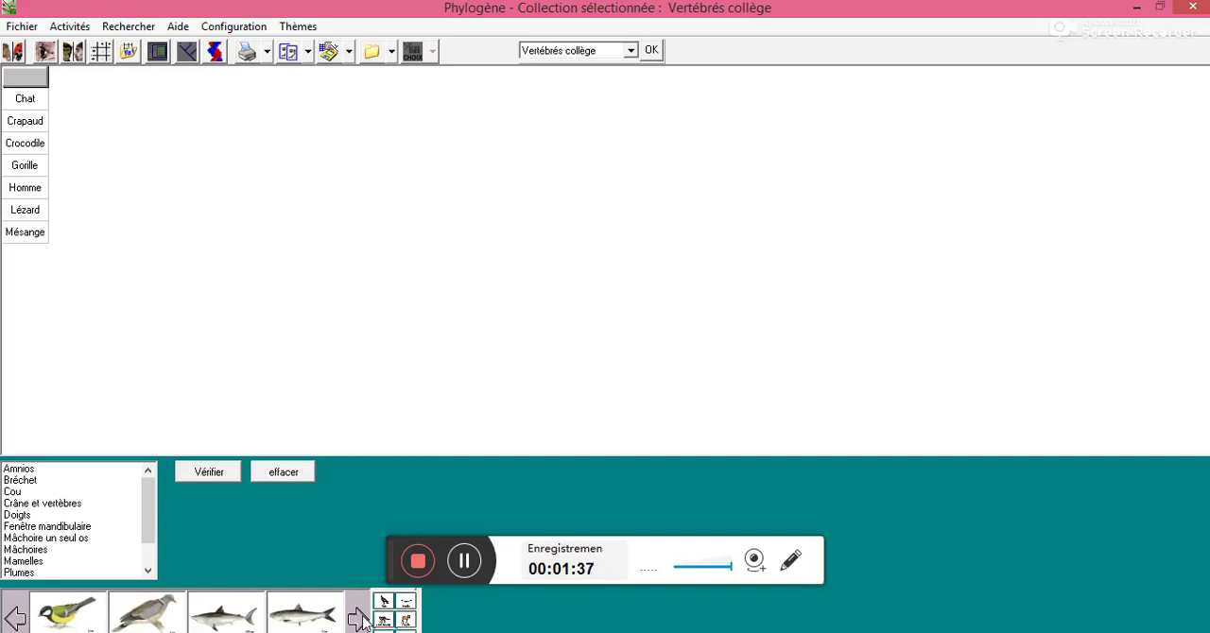
{"action": "left_click", "coordinate": [248, 617]}
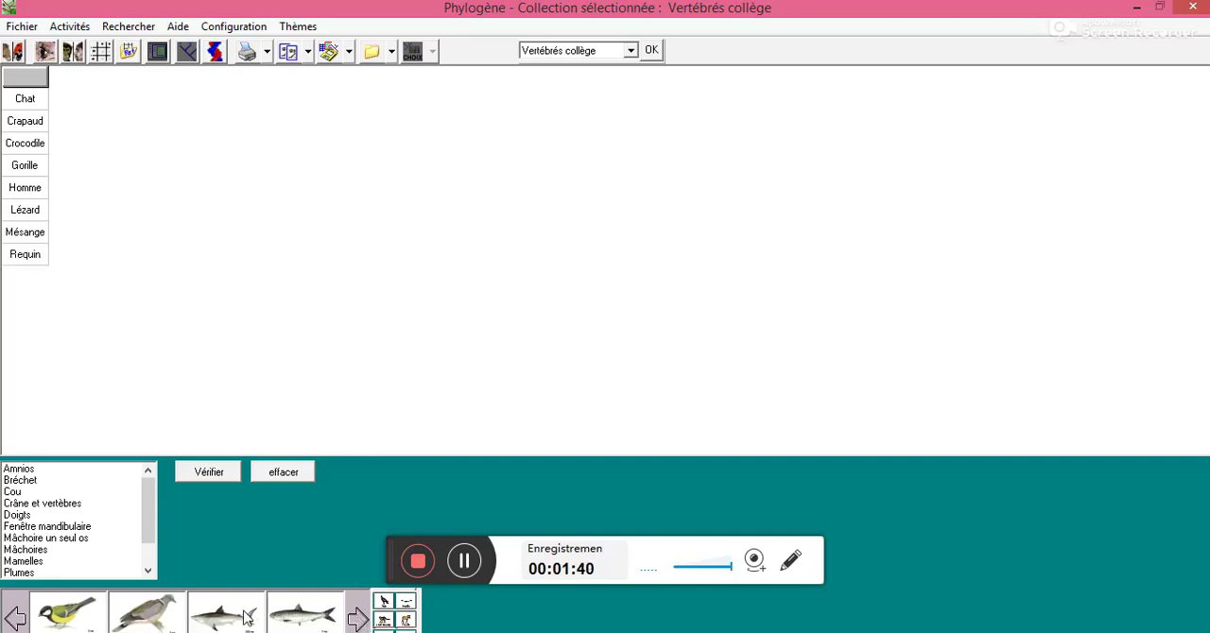
{"action": "left_click", "coordinate": [294, 619]}
Add the characters Amnios, Plumes, Squelette osseux and Poils as columns of the table
{"action": "left_click", "coordinate": [41, 471]}
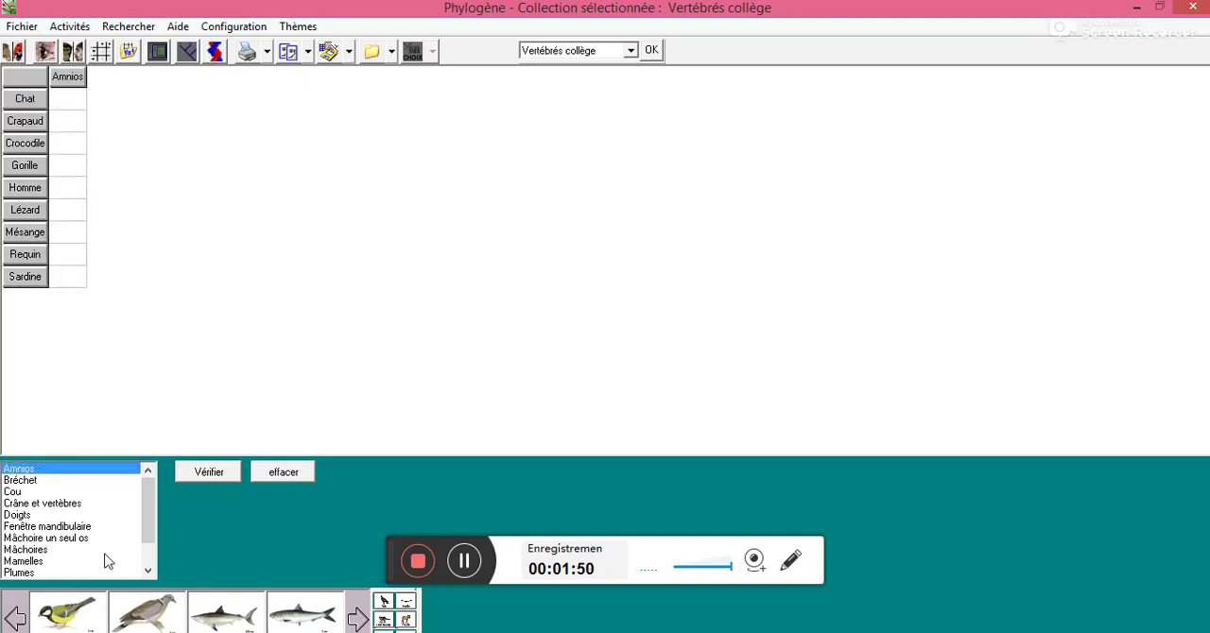
{"action": "left_click", "coordinate": [29, 573]}
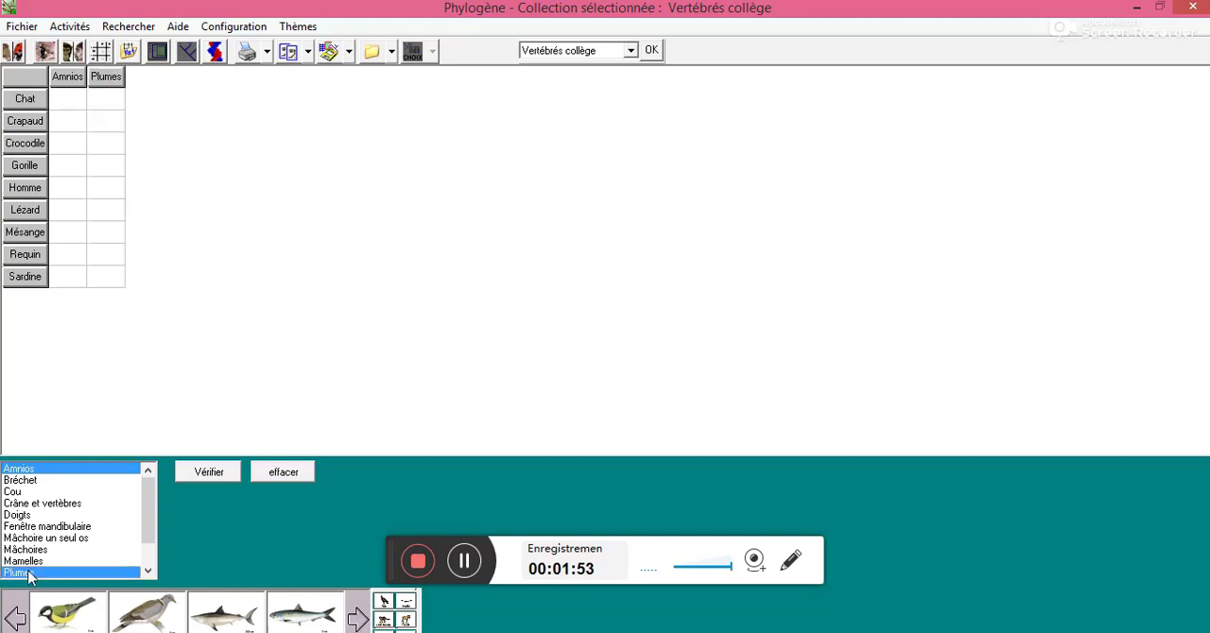
{"action": "left_click", "coordinate": [148, 570]}
{"action": "left_click", "coordinate": [147, 571]}
{"action": "left_click", "coordinate": [147, 572]}
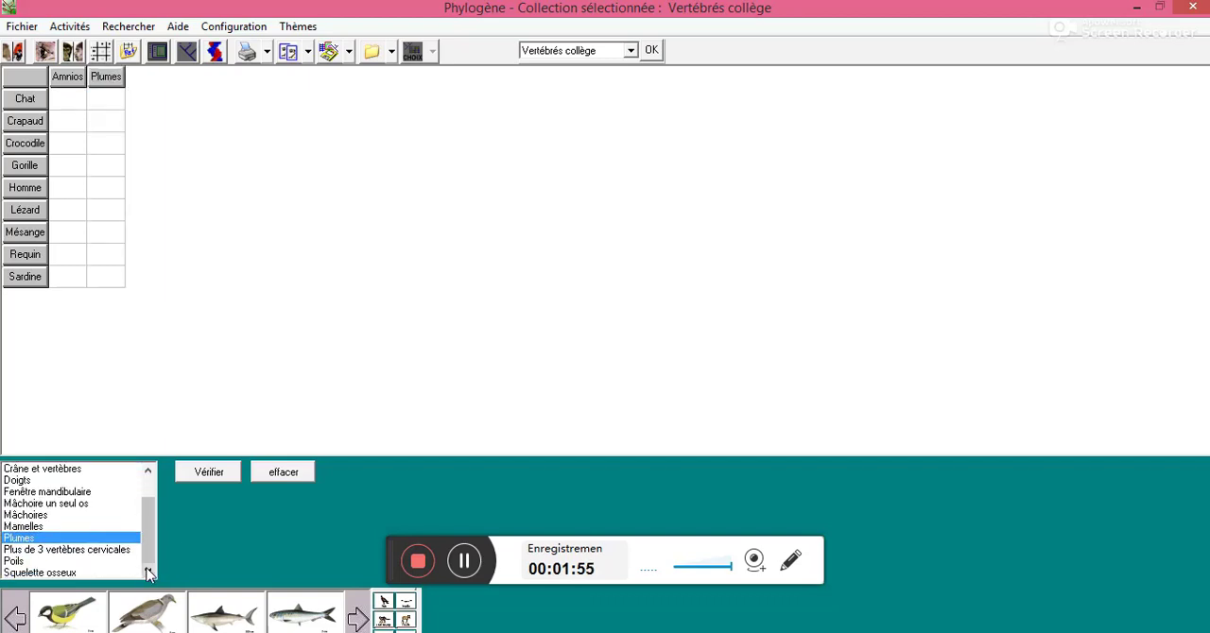
{"action": "left_click", "coordinate": [57, 572]}
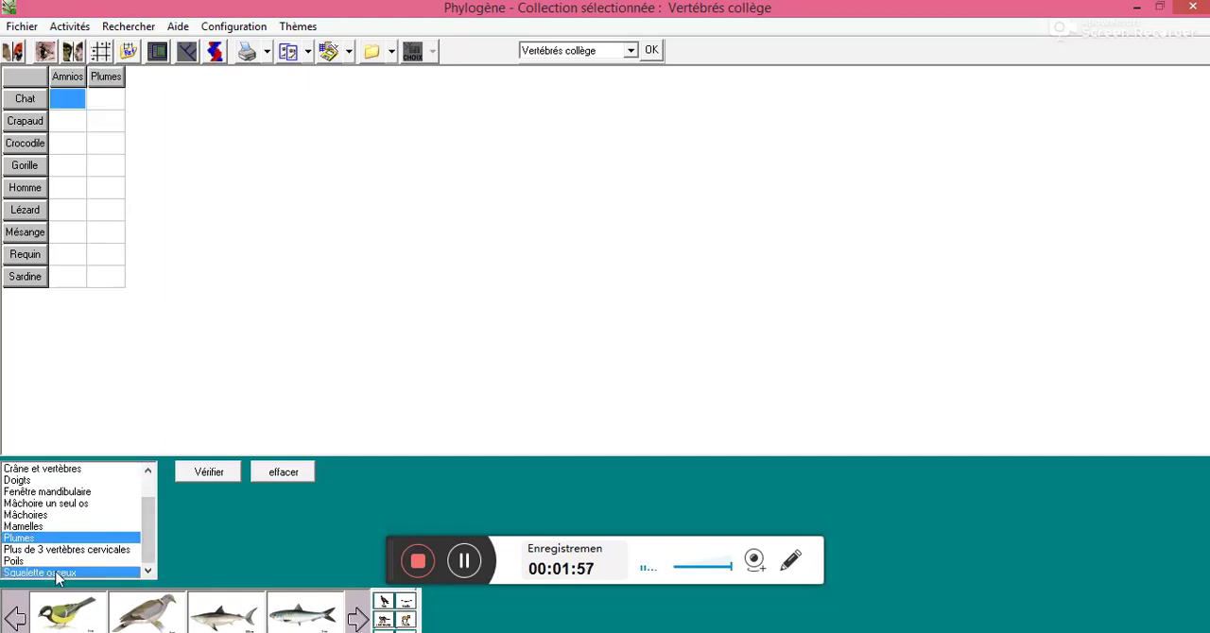
{"action": "left_click", "coordinate": [13, 561]}
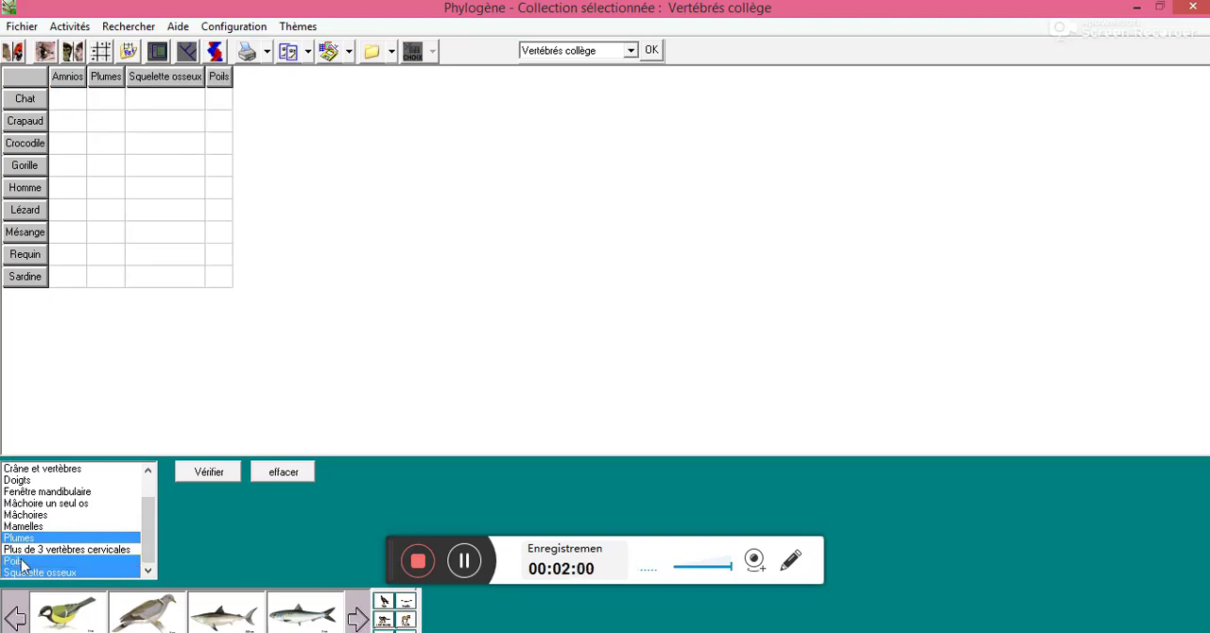
{"action": "left_click", "coordinate": [147, 470]}
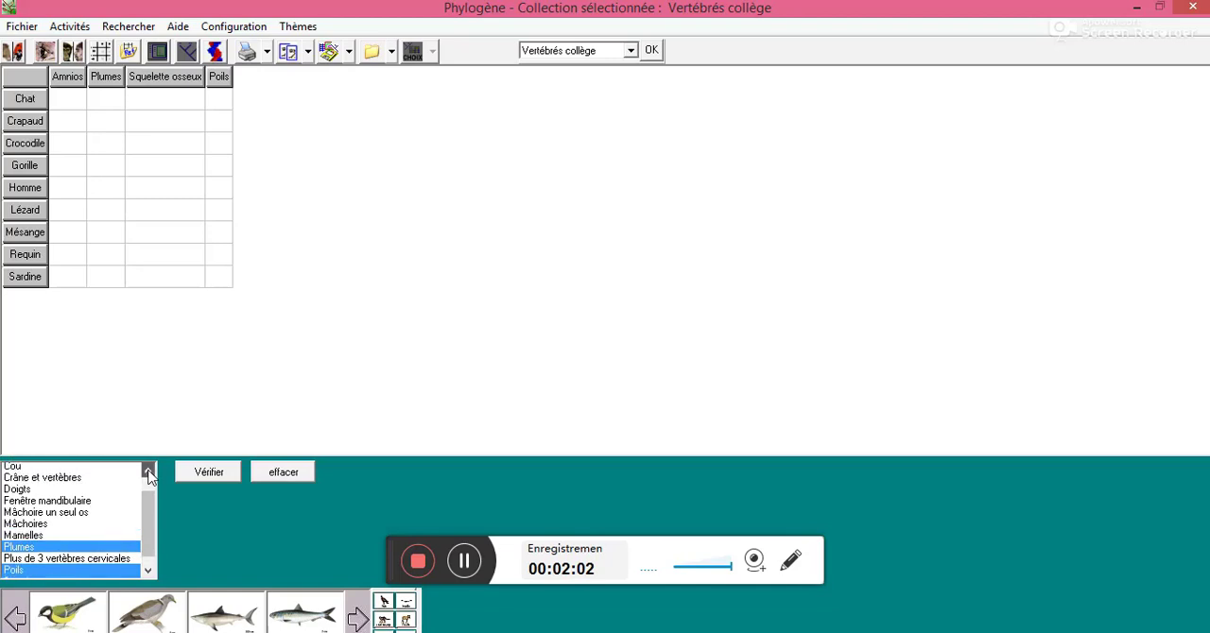
{"action": "left_click", "coordinate": [147, 470]}
{"action": "left_click", "coordinate": [147, 470]}
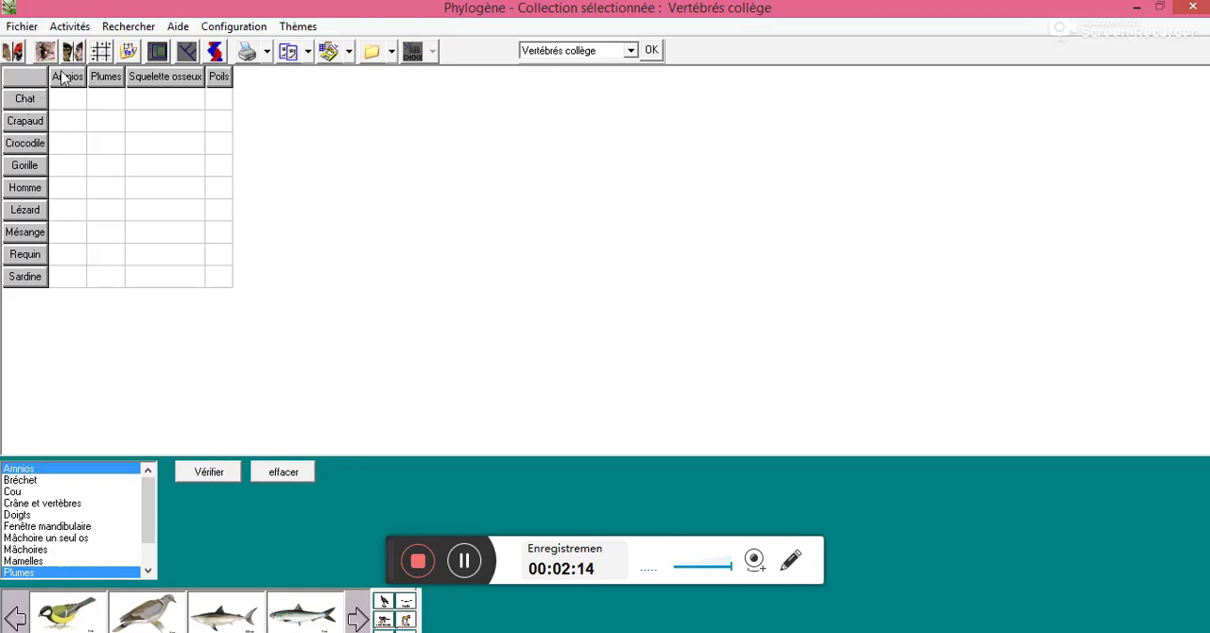
Set the Amnios state to Présent for Chat and Absent for Crapaud
{"action": "left_click", "coordinate": [74, 109]}
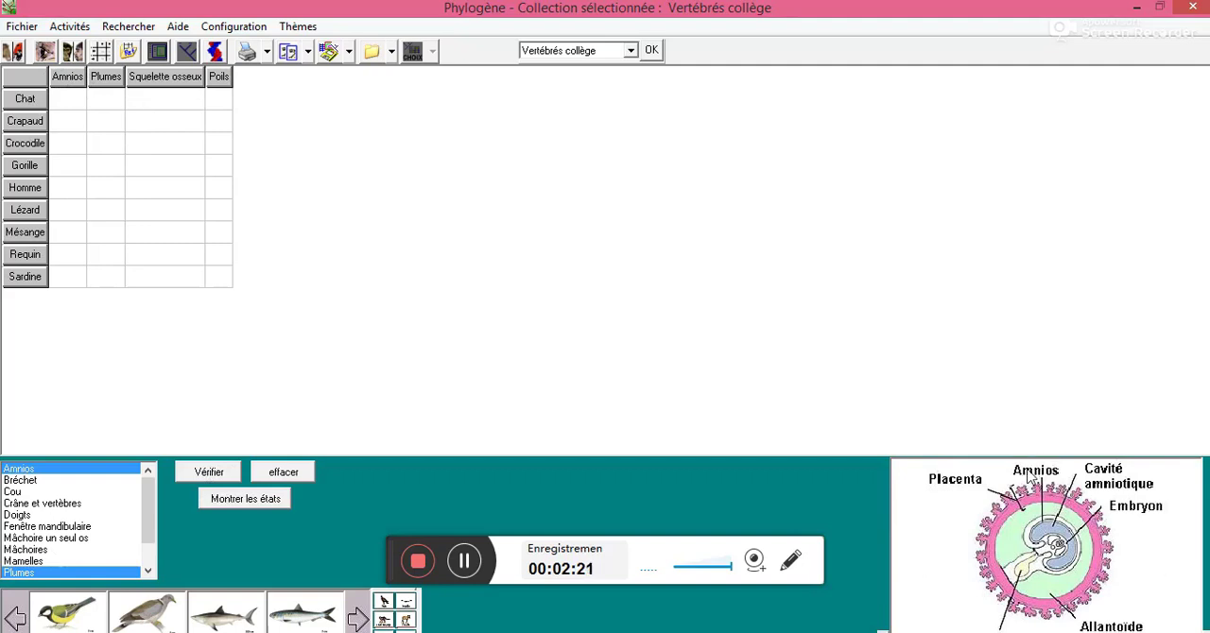
{"action": "left_click", "coordinate": [62, 100]}
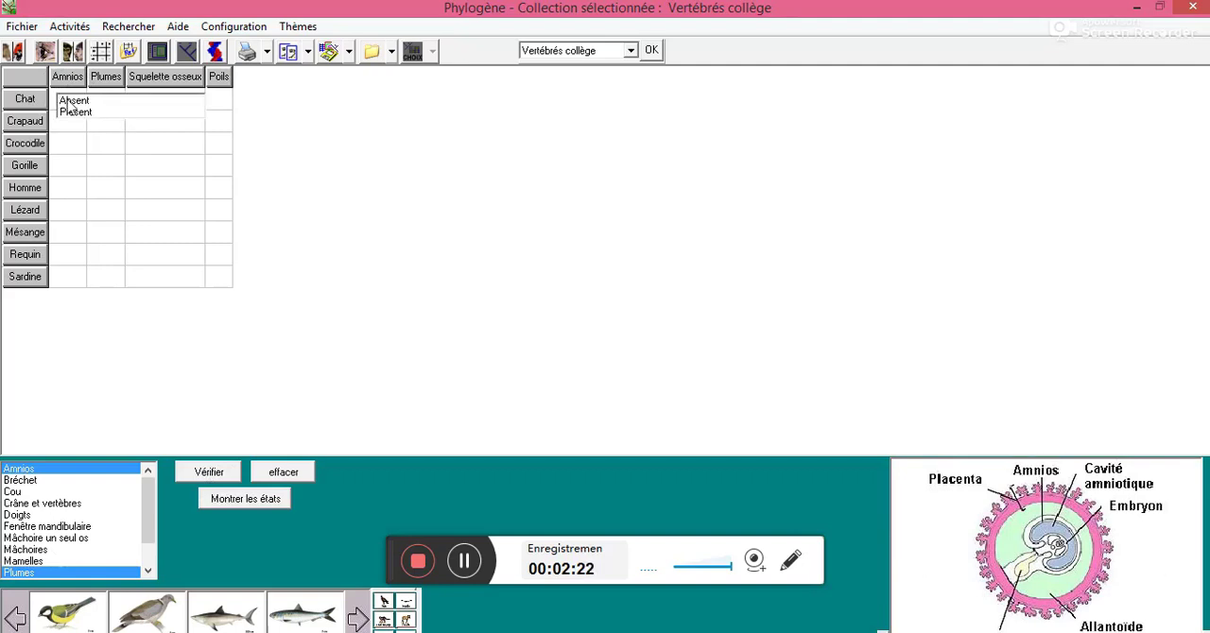
{"action": "left_click", "coordinate": [73, 114]}
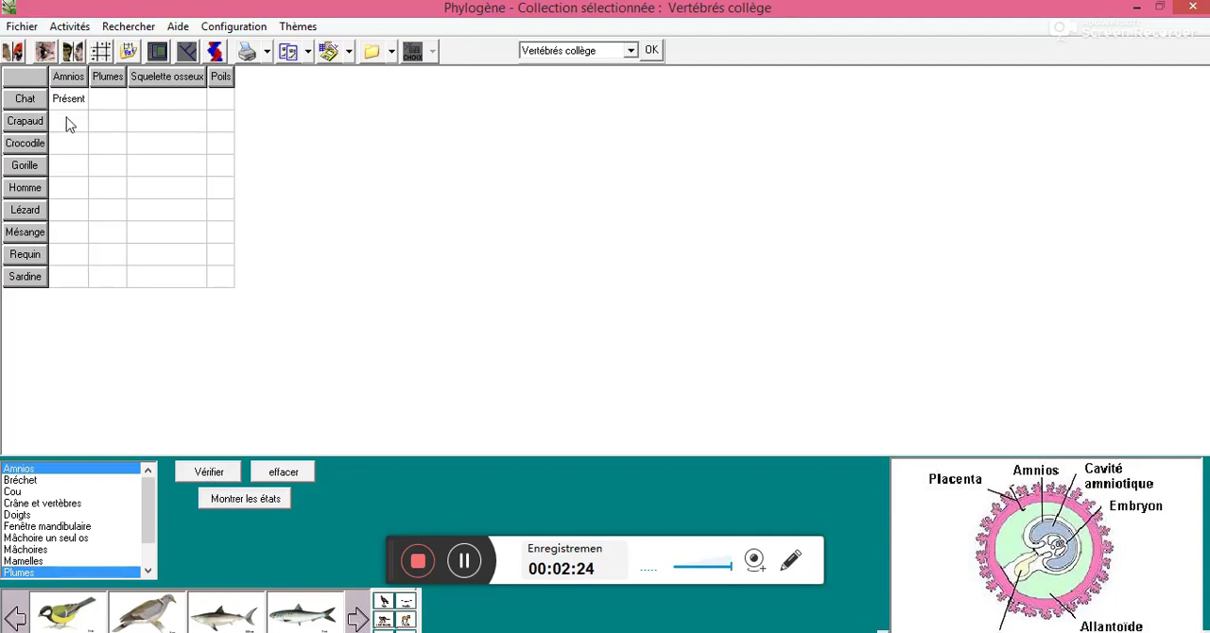
{"action": "left_click", "coordinate": [66, 117]}
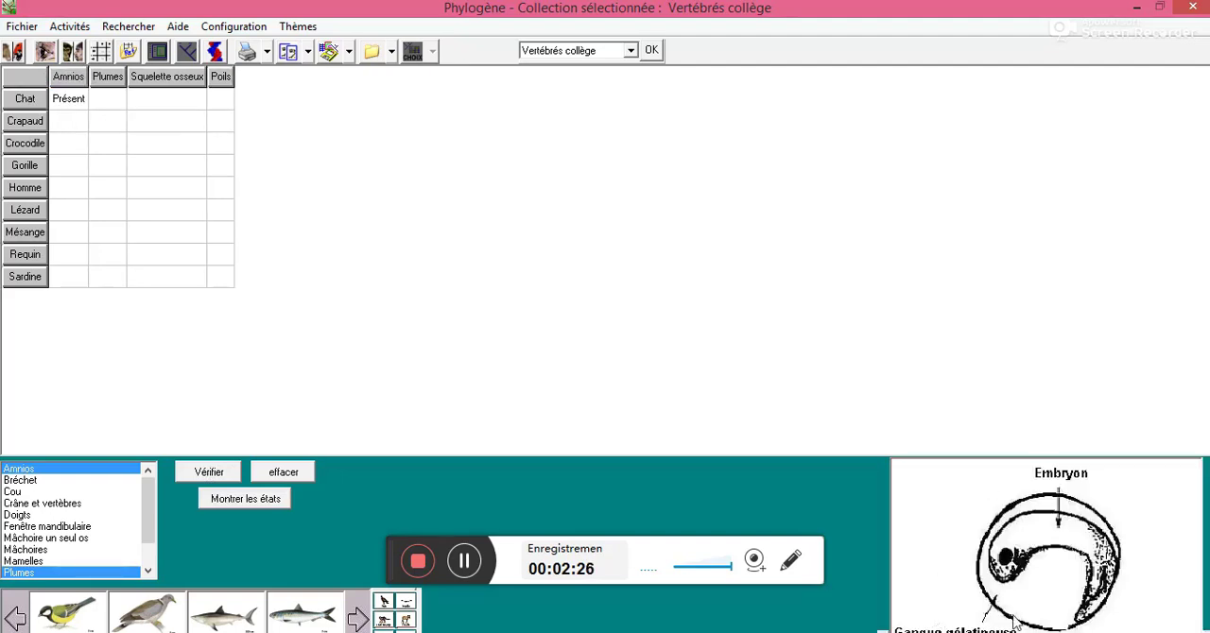
{"action": "left_click", "coordinate": [68, 124]}
{"action": "left_click", "coordinate": [81, 128]}
Set the Amnios state to Présent for Crocodile and Gorille
{"action": "left_click", "coordinate": [66, 143]}
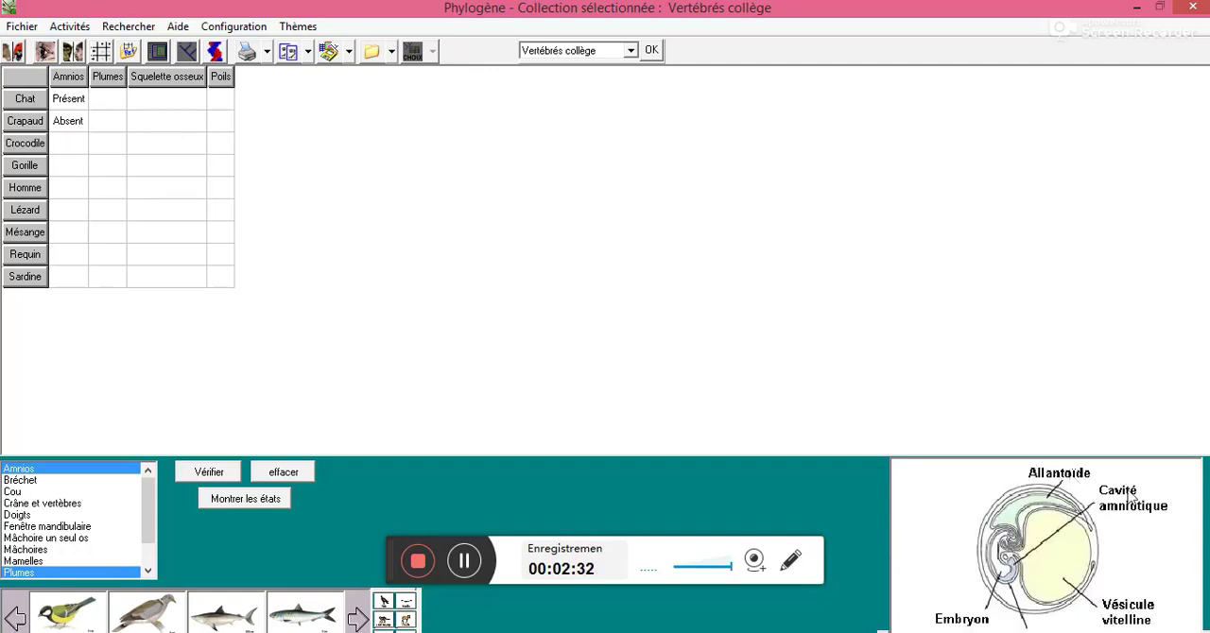
{"action": "left_click", "coordinate": [74, 149]}
{"action": "left_click", "coordinate": [84, 160]}
{"action": "left_click", "coordinate": [62, 170]}
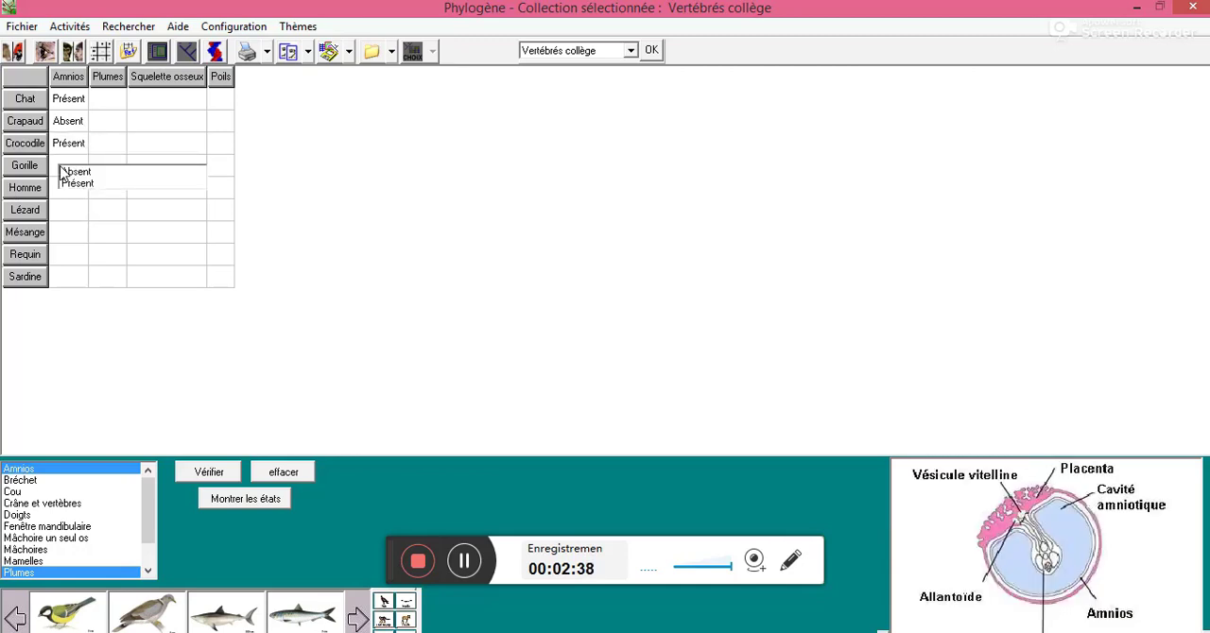
{"action": "left_click", "coordinate": [79, 185]}
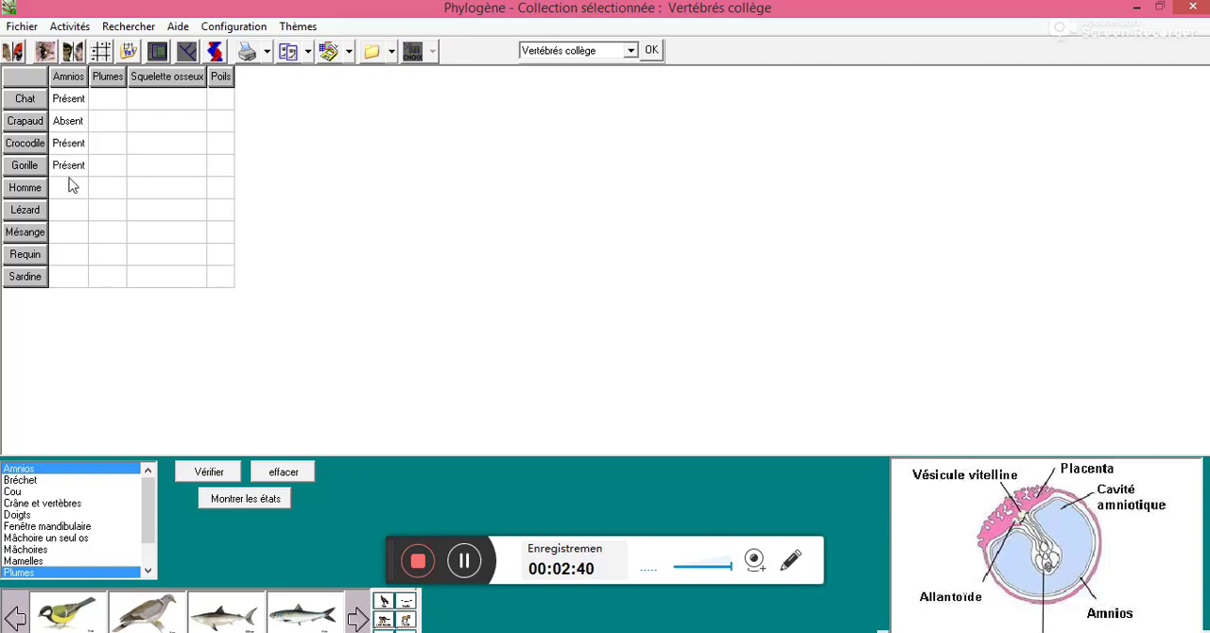
Set the Amnios state to Présent for Homme, Lézard and Mésange
{"action": "left_click", "coordinate": [68, 189]}
{"action": "left_click", "coordinate": [84, 204]}
{"action": "left_click", "coordinate": [72, 208]}
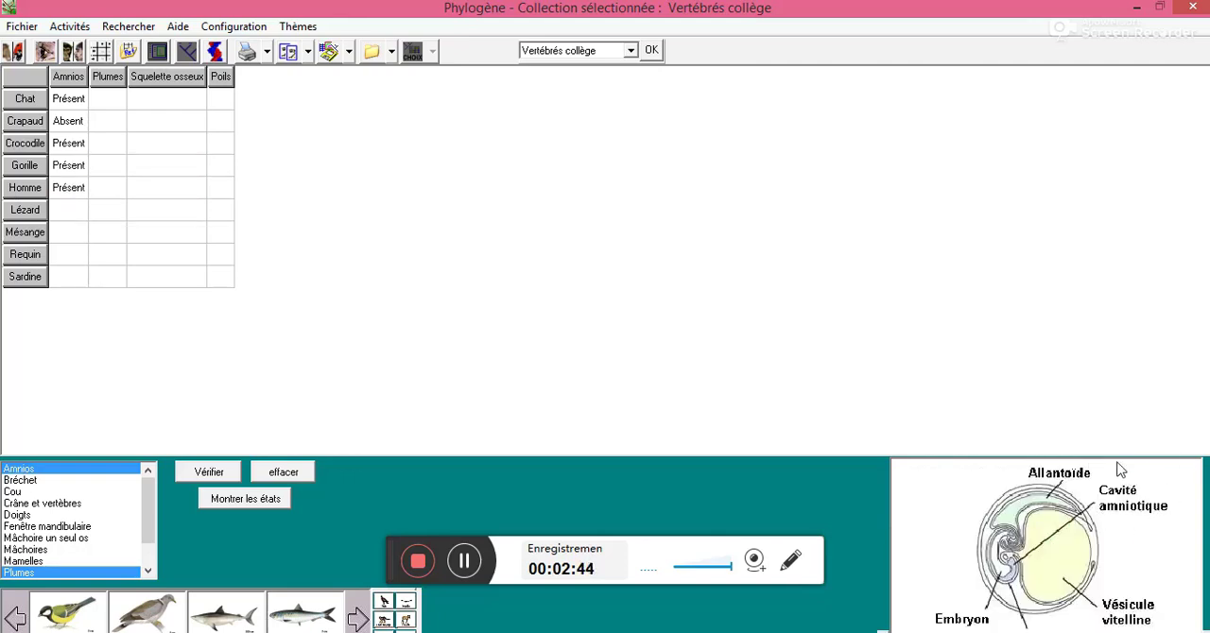
{"action": "left_click", "coordinate": [72, 212]}
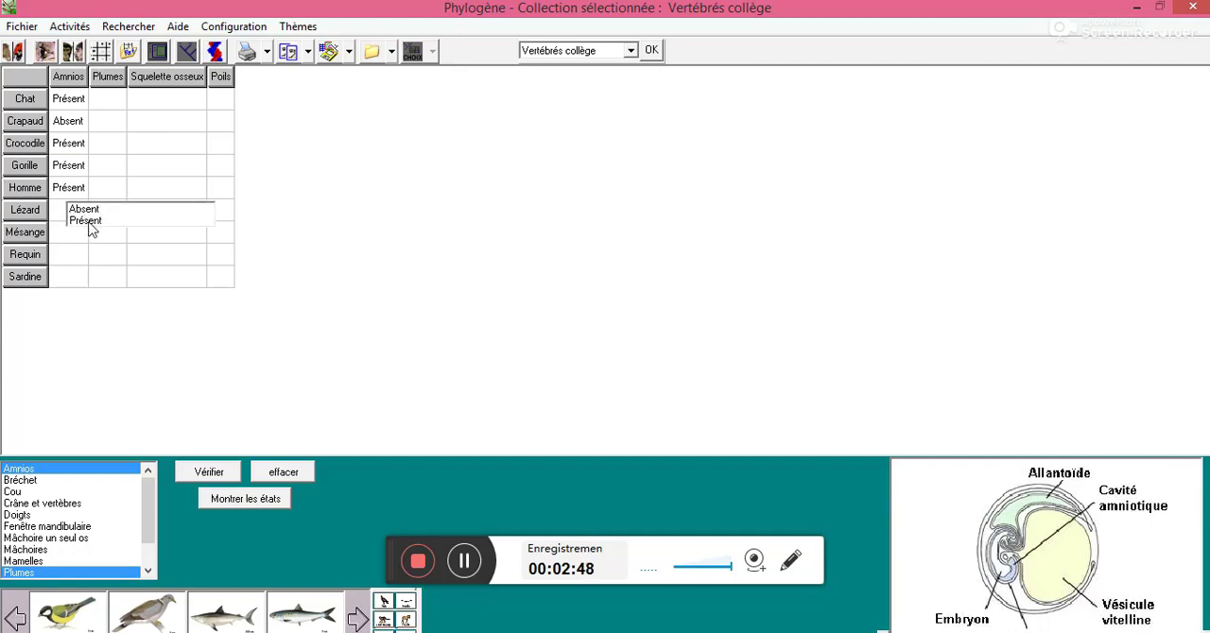
{"action": "left_click", "coordinate": [84, 221]}
{"action": "left_click", "coordinate": [79, 232]}
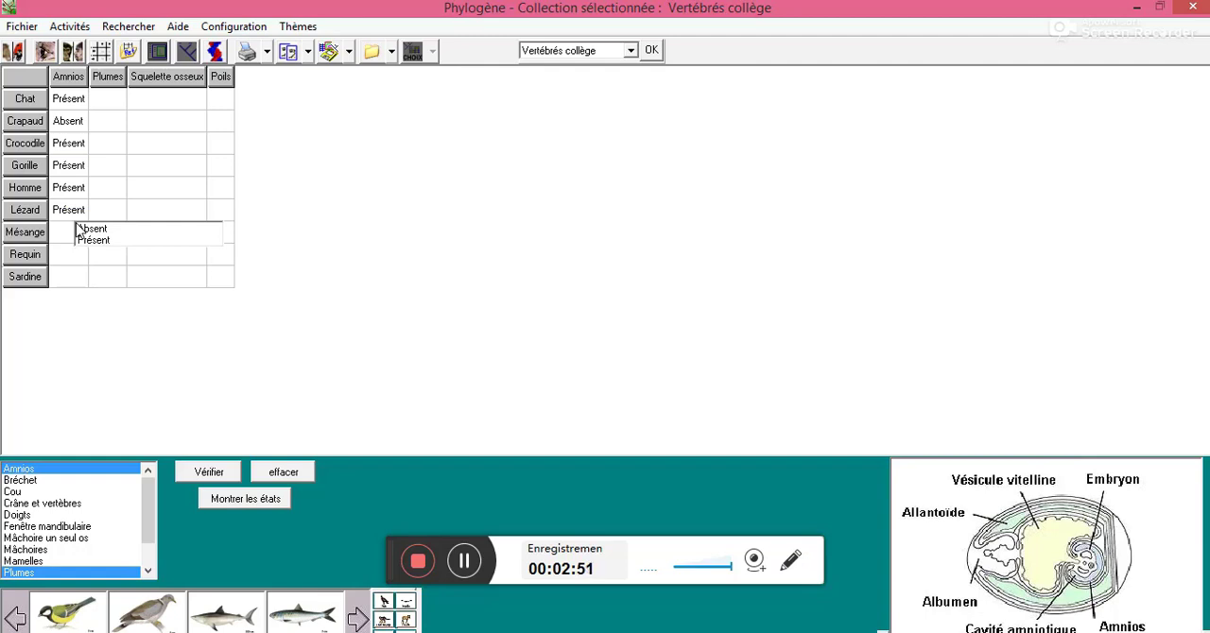
{"action": "left_click", "coordinate": [91, 242]}
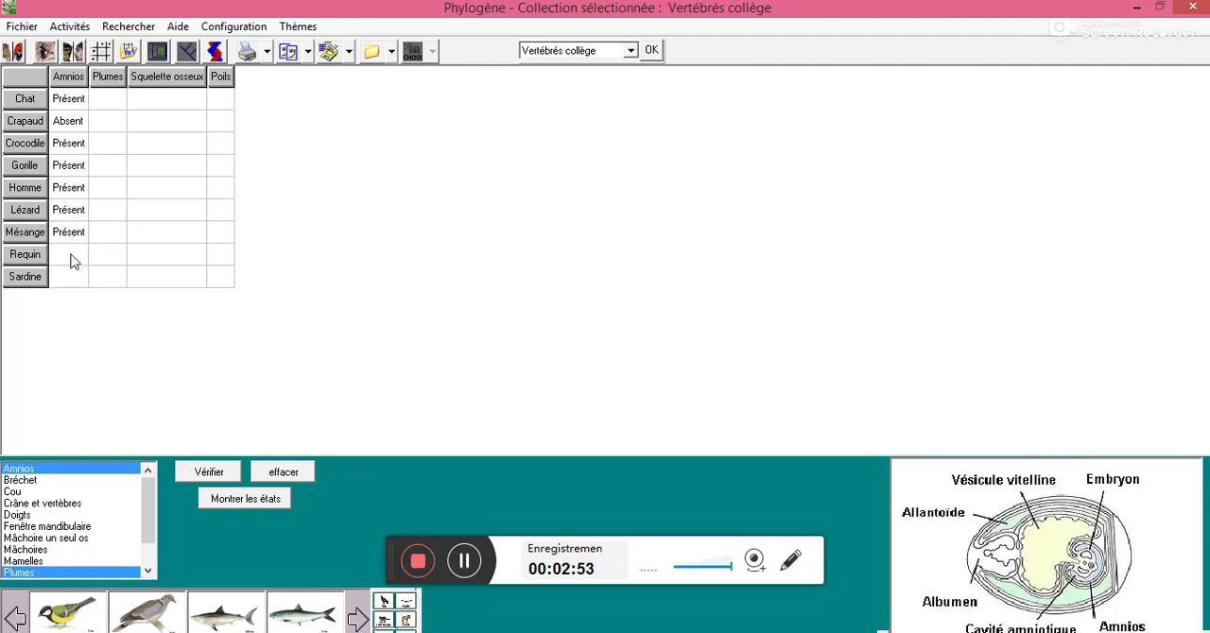
Set the Amnios state to Absent for Requin and Sardine
{"action": "left_click", "coordinate": [72, 263]}
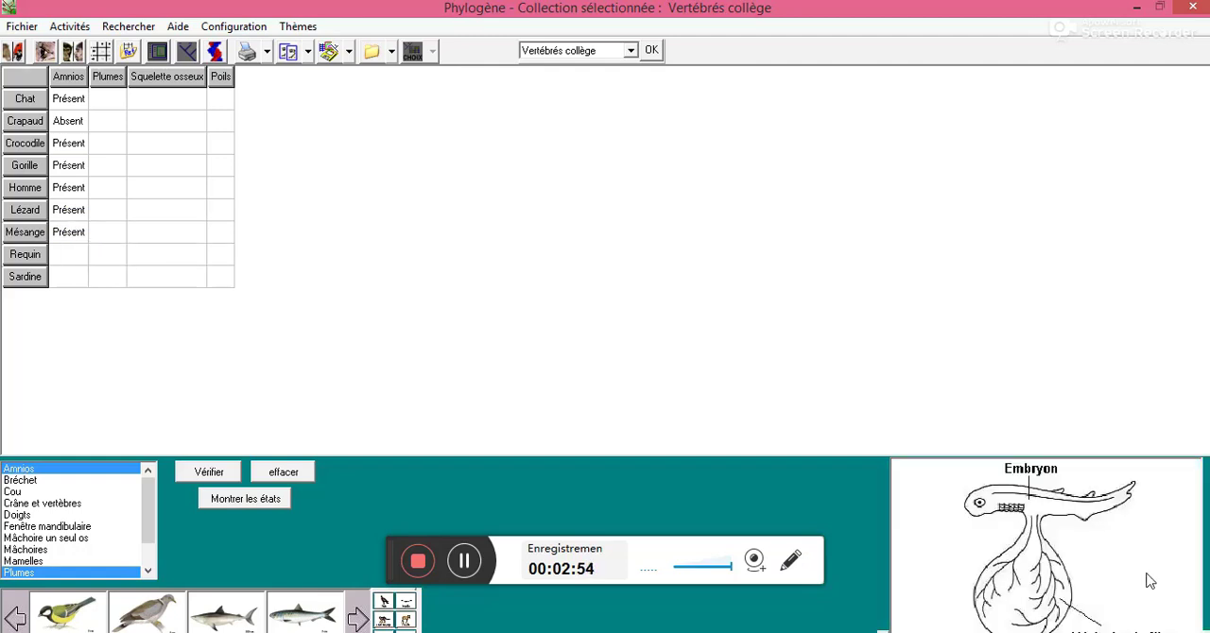
{"action": "left_click", "coordinate": [65, 252]}
{"action": "left_click", "coordinate": [75, 253]}
{"action": "left_click", "coordinate": [67, 279]}
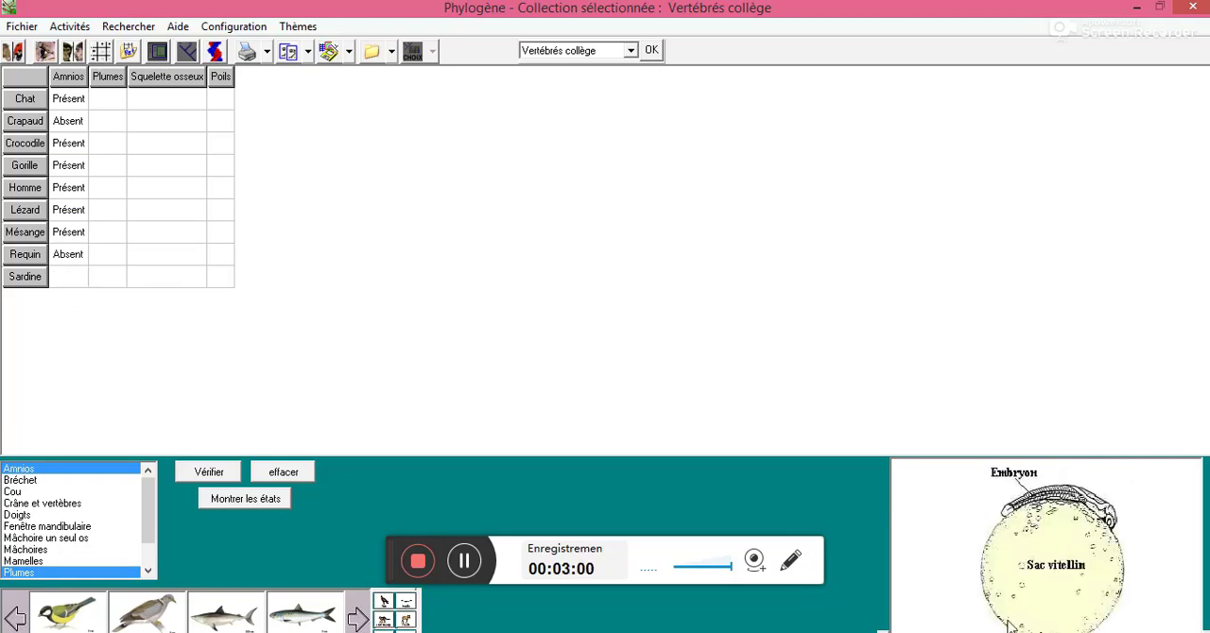
{"action": "left_click", "coordinate": [74, 274]}
{"action": "left_click", "coordinate": [88, 273]}
Set the Plumes state to Absentes for Chat, Crapaud and Crocodile
{"action": "left_click", "coordinate": [119, 99]}
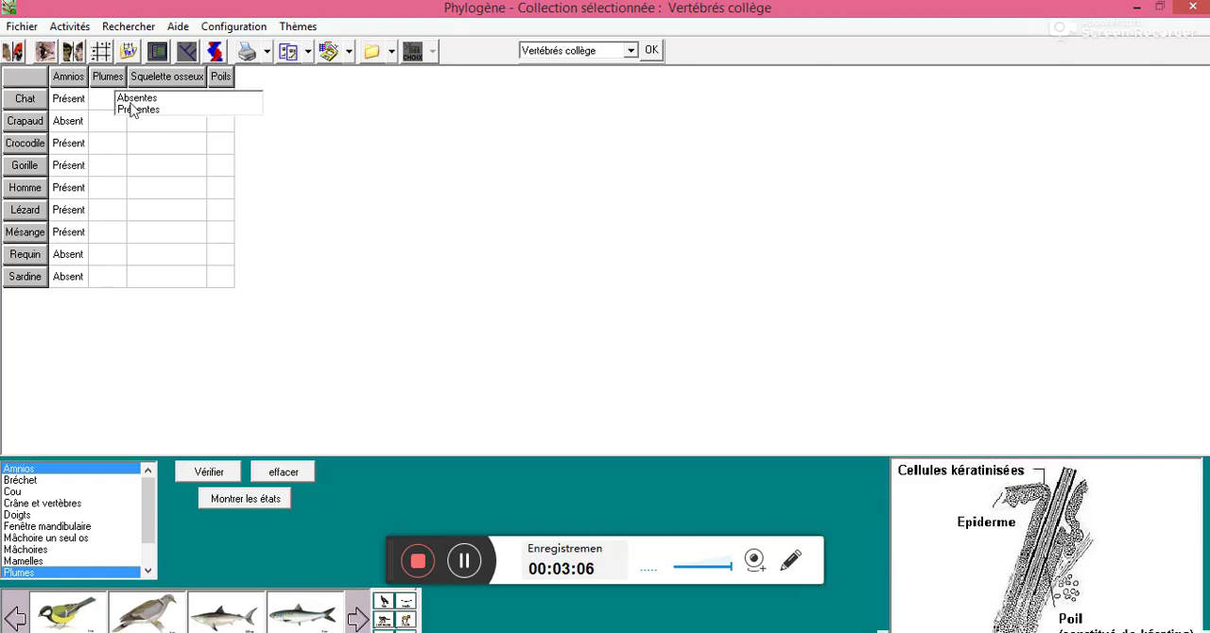
{"action": "left_click", "coordinate": [138, 98]}
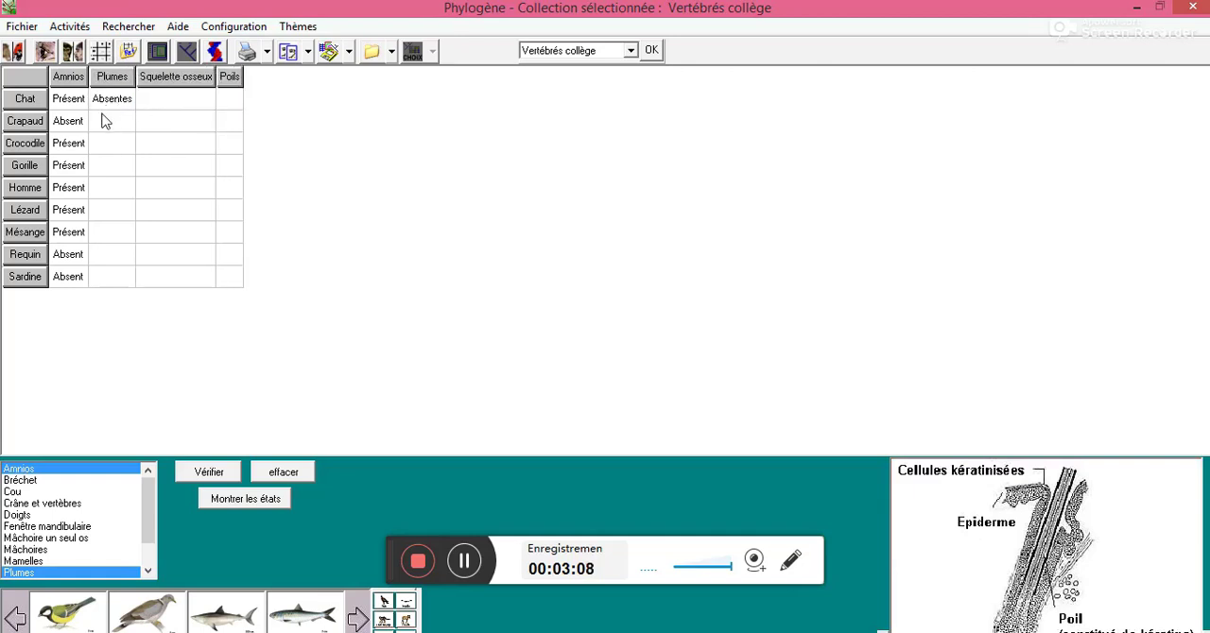
{"action": "left_click", "coordinate": [105, 121]}
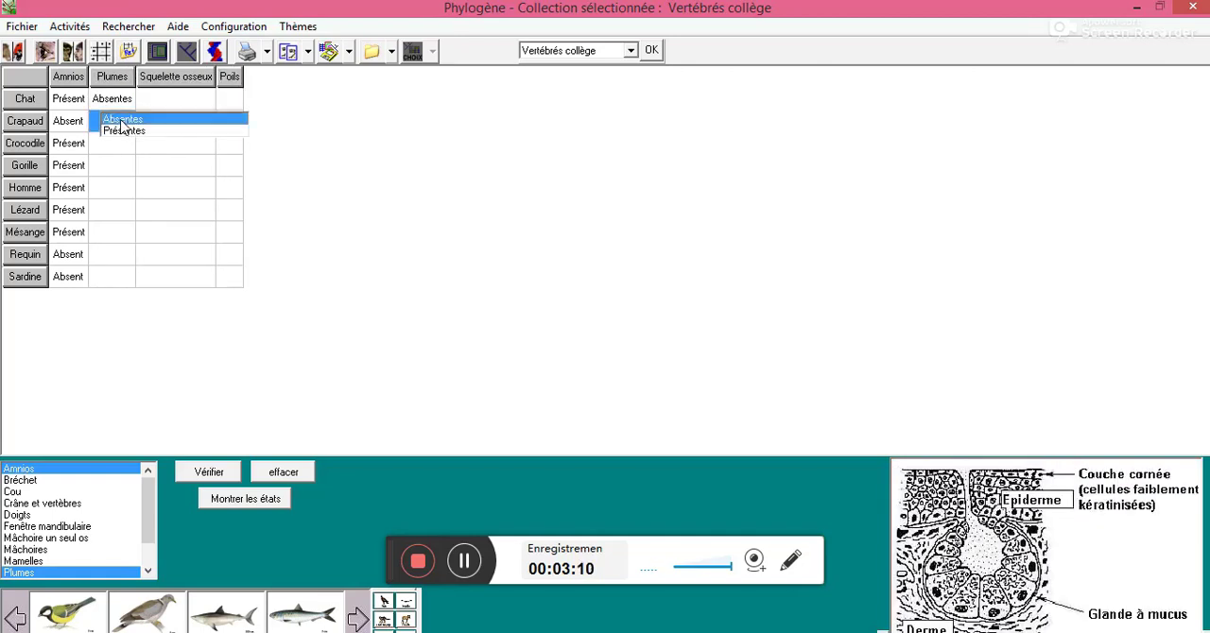
{"action": "left_click", "coordinate": [118, 120]}
{"action": "left_click", "coordinate": [114, 152]}
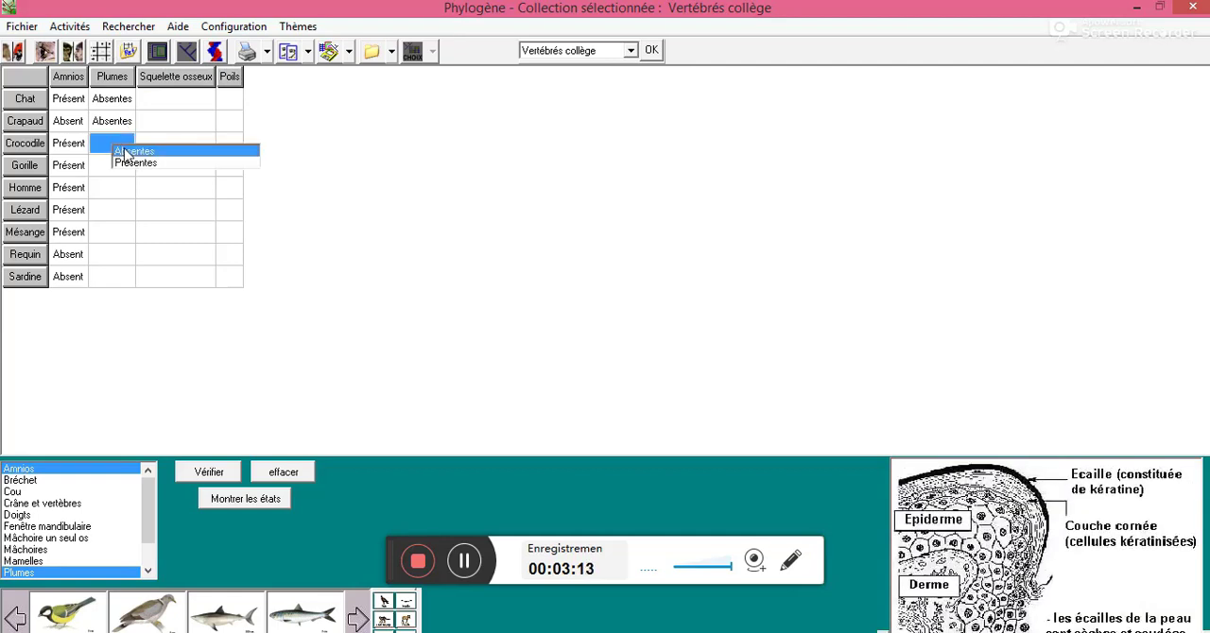
{"action": "left_click", "coordinate": [126, 149]}
Set the Plumes state to Absentes for Gorille, Homme and Lézard
{"action": "left_click", "coordinate": [106, 168]}
{"action": "left_click", "coordinate": [118, 169]}
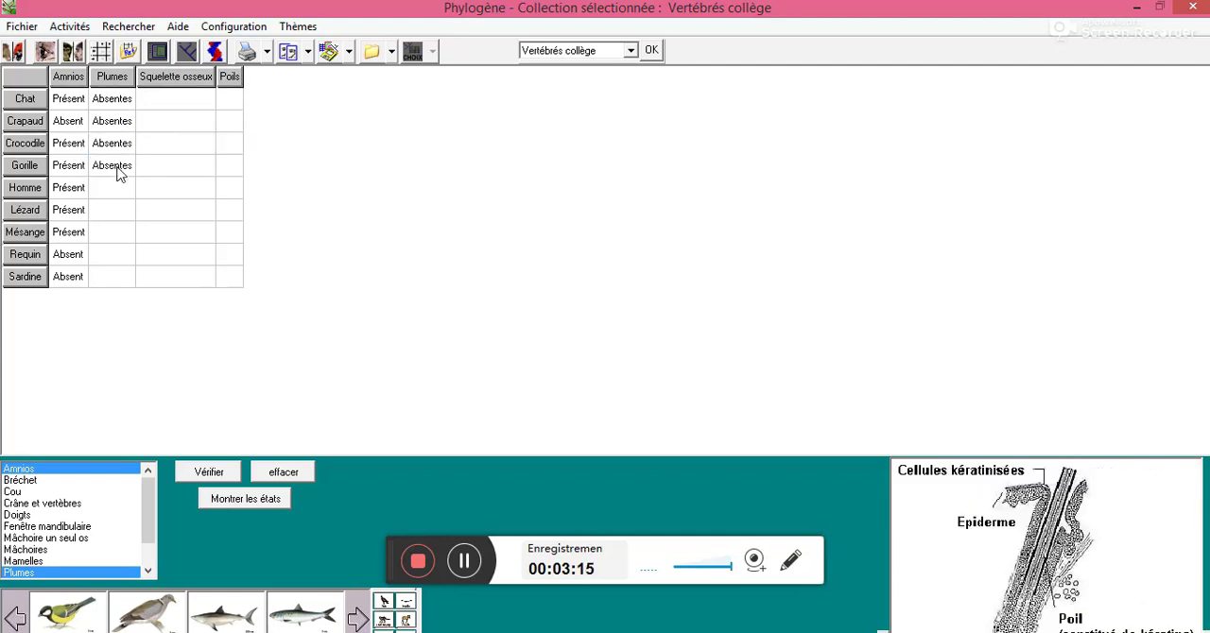
{"action": "left_click", "coordinate": [106, 193]}
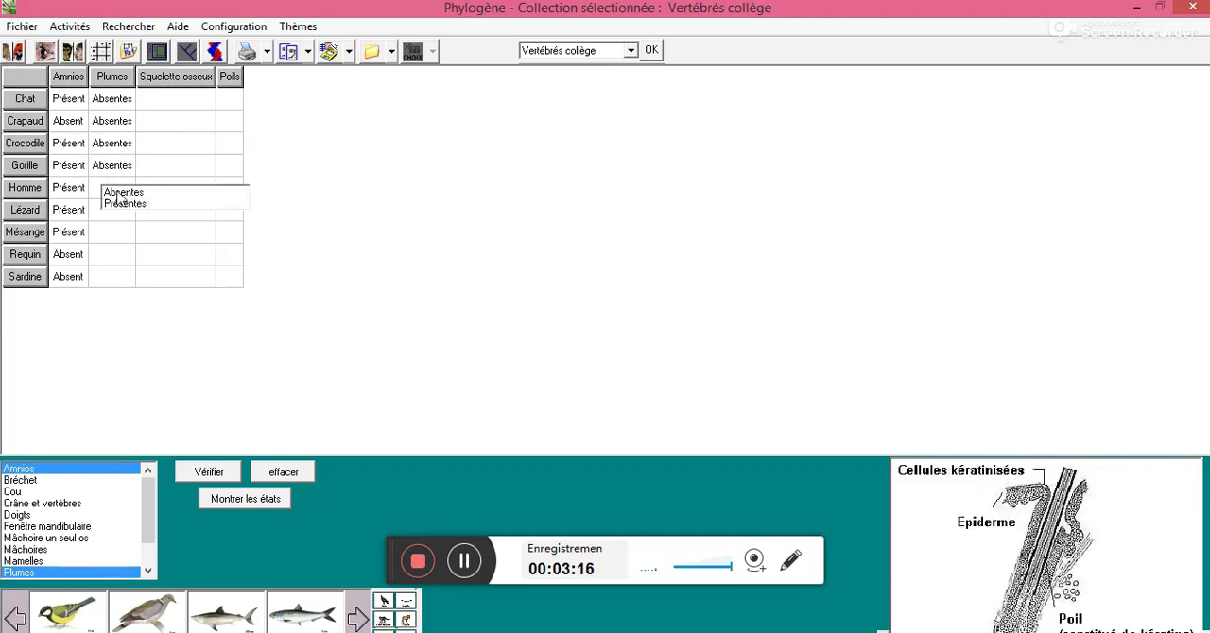
{"action": "left_click", "coordinate": [117, 191]}
{"action": "left_click", "coordinate": [113, 214]}
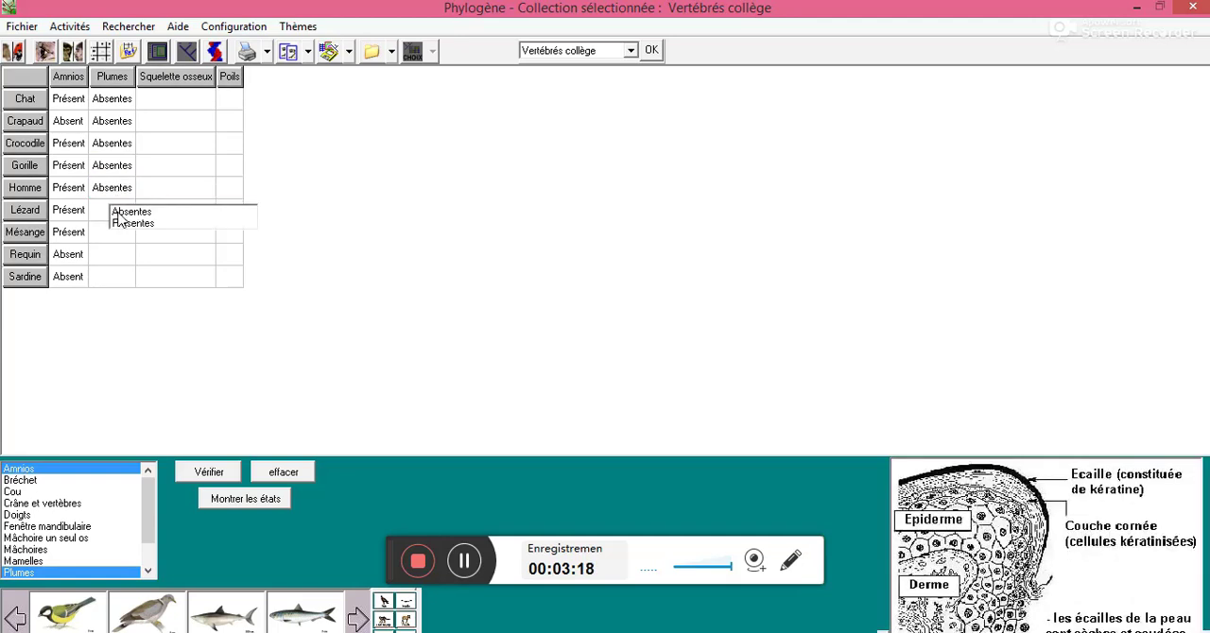
{"action": "left_click", "coordinate": [120, 214]}
Set the Plumes state to Présentes for Mésange and Absentes for Requin and Sardine
{"action": "left_click", "coordinate": [111, 234]}
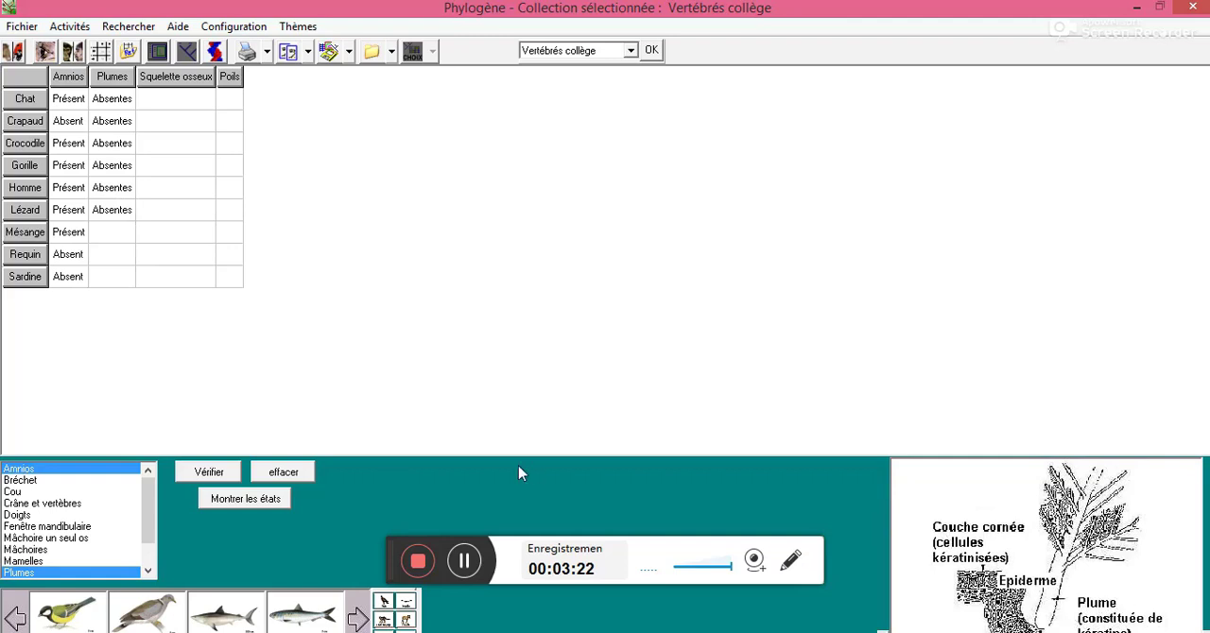
{"action": "left_click", "coordinate": [112, 232]}
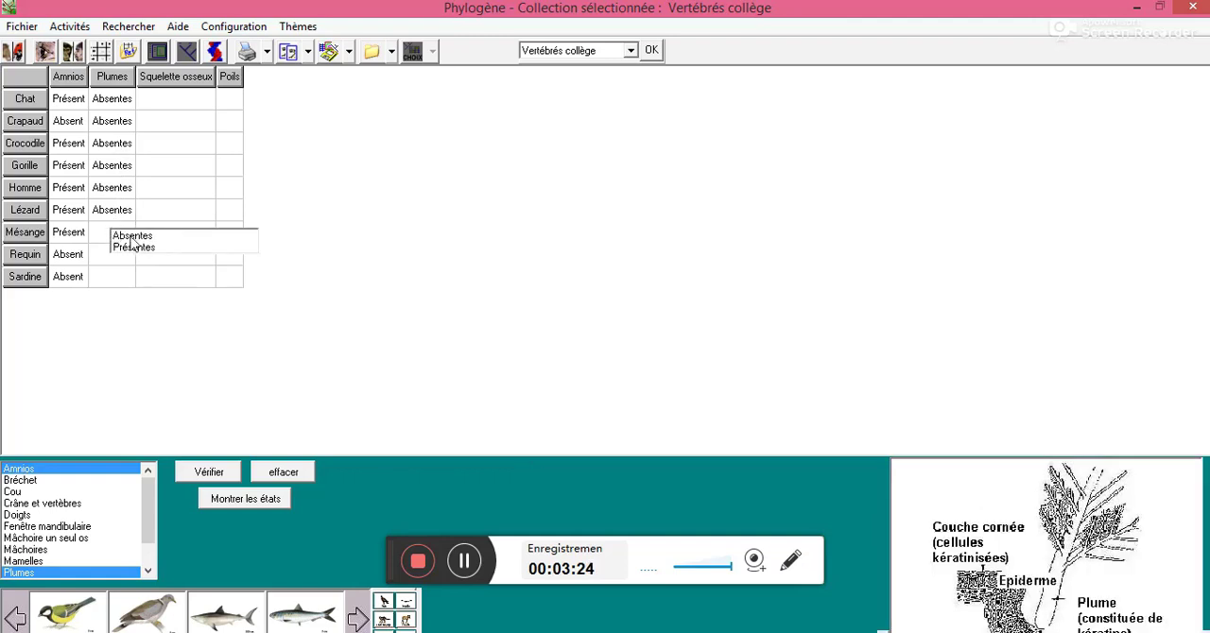
{"action": "left_click", "coordinate": [133, 248]}
{"action": "left_click", "coordinate": [121, 257]}
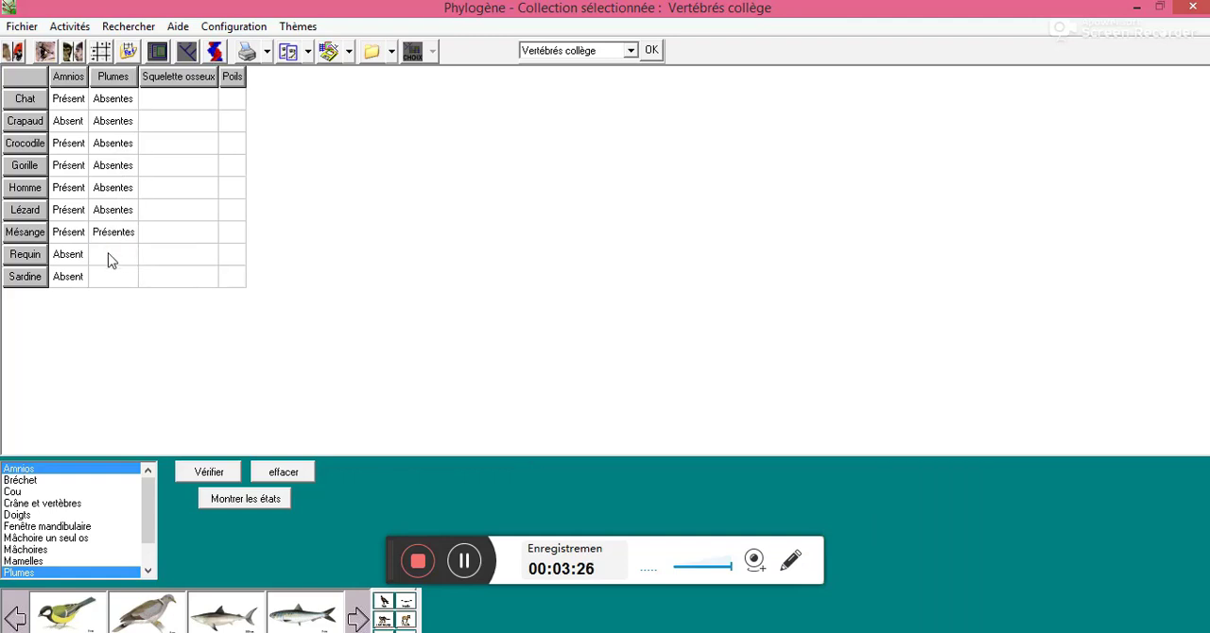
{"action": "left_click", "coordinate": [118, 259]}
{"action": "left_click", "coordinate": [108, 277]}
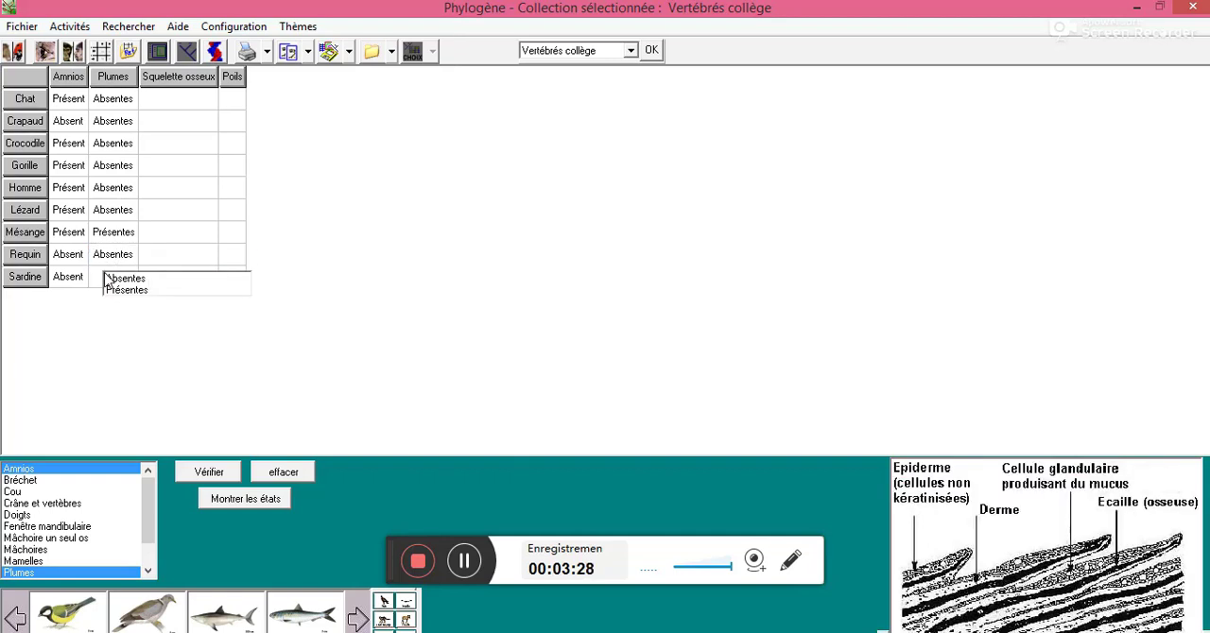
{"action": "left_click", "coordinate": [115, 279]}
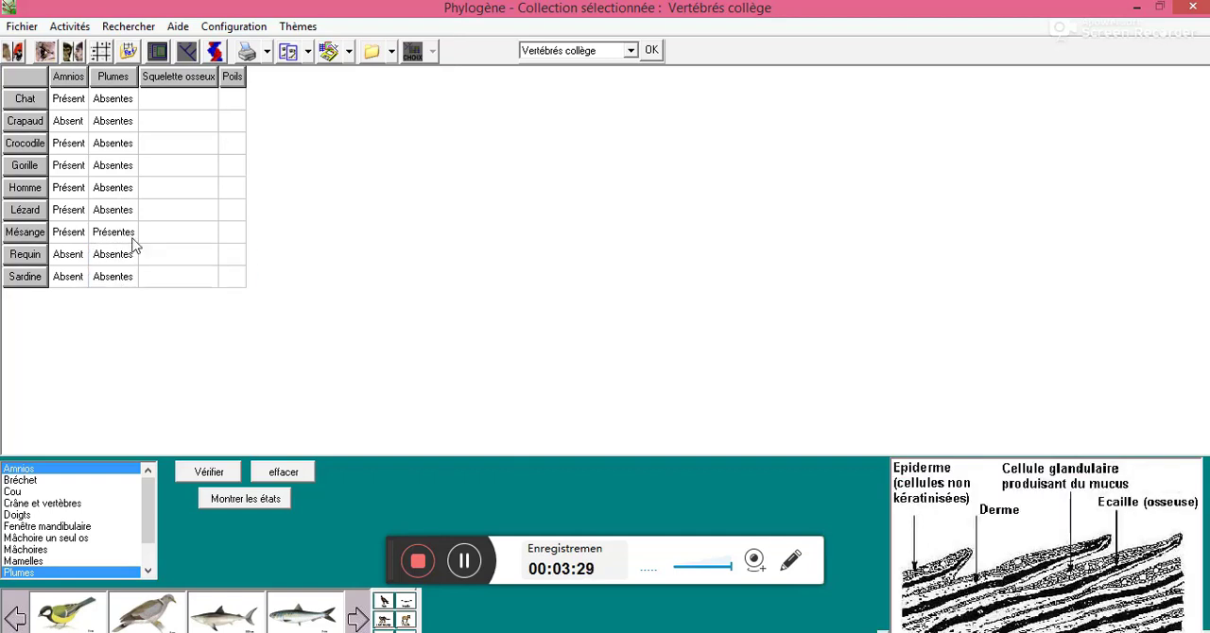
Set the Squelette osseux state to Présent for Chat, Crapaud and Crocodile
{"action": "left_click", "coordinate": [186, 108]}
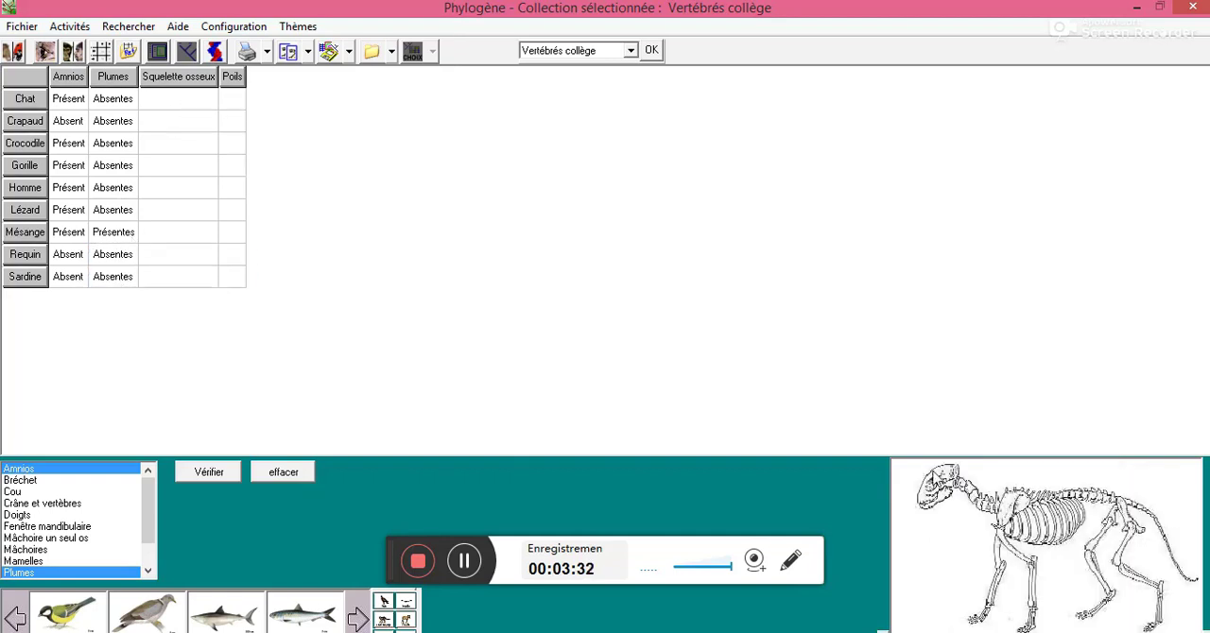
{"action": "left_click", "coordinate": [176, 101]}
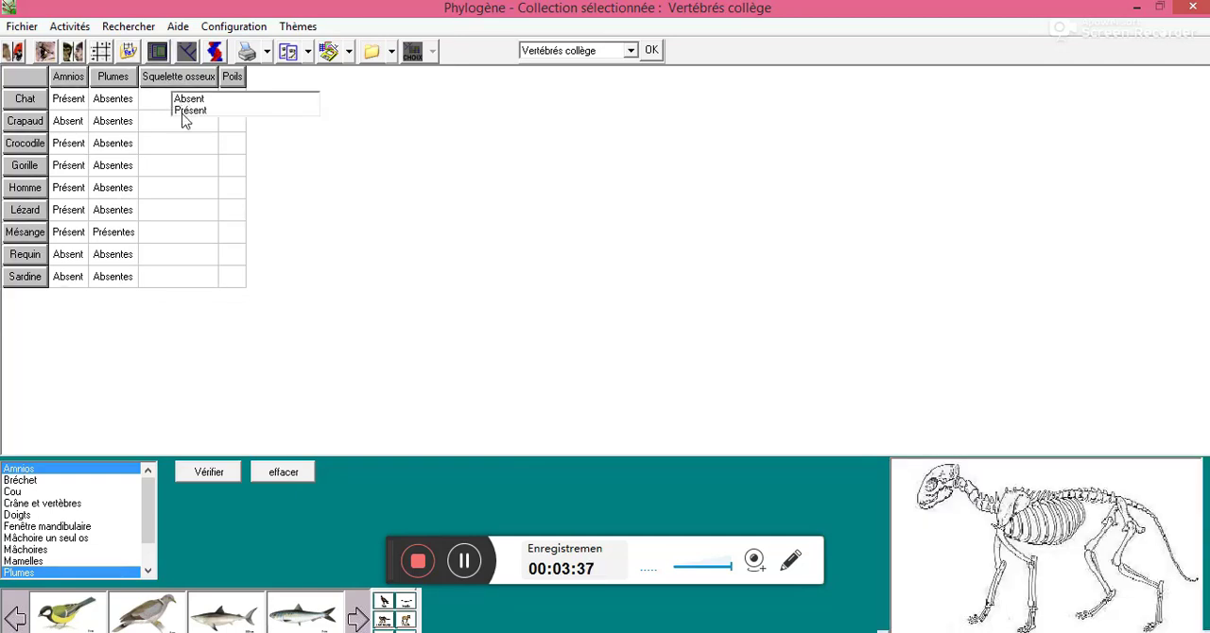
{"action": "left_click", "coordinate": [177, 115]}
{"action": "left_click", "coordinate": [176, 120]}
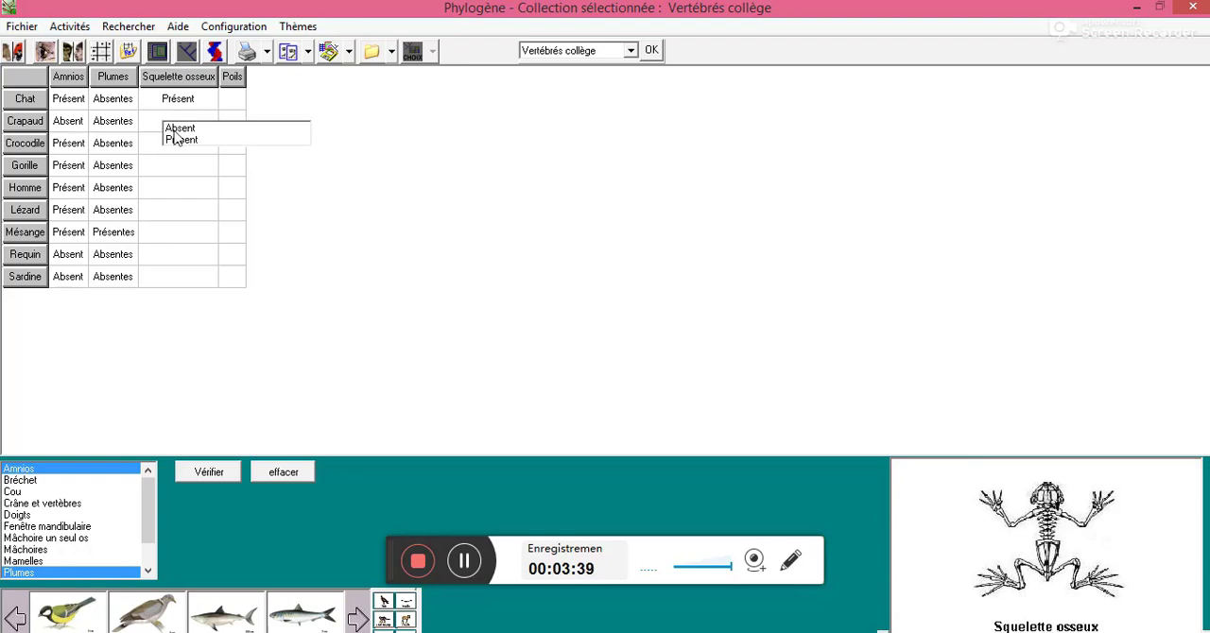
{"action": "left_click", "coordinate": [182, 148]}
{"action": "left_click", "coordinate": [166, 145]}
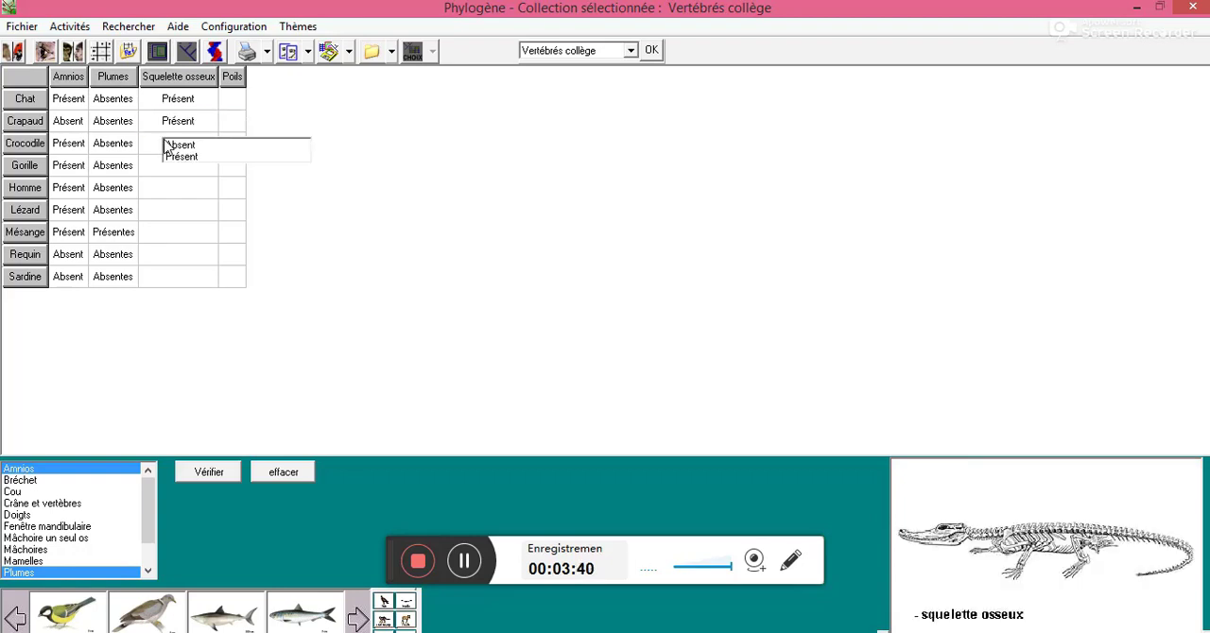
{"action": "left_click", "coordinate": [186, 156]}
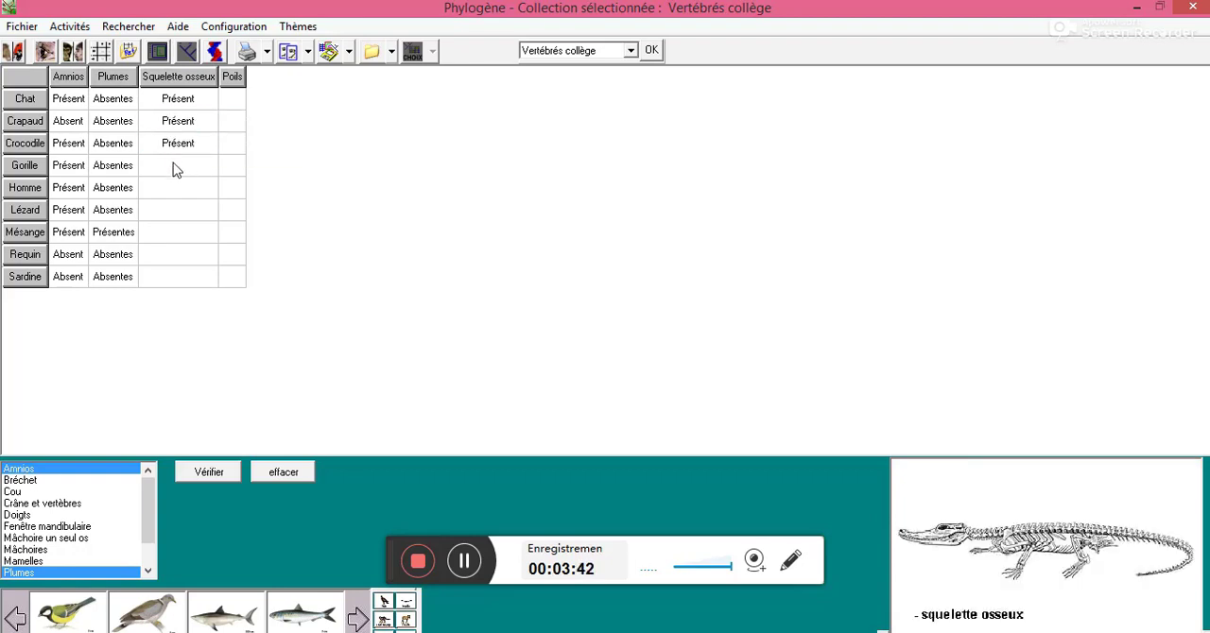
Set the Squelette osseux state to Présent for Gorille, Homme, Lézard and Mésange
{"action": "left_click", "coordinate": [174, 167]}
{"action": "left_click", "coordinate": [189, 181]}
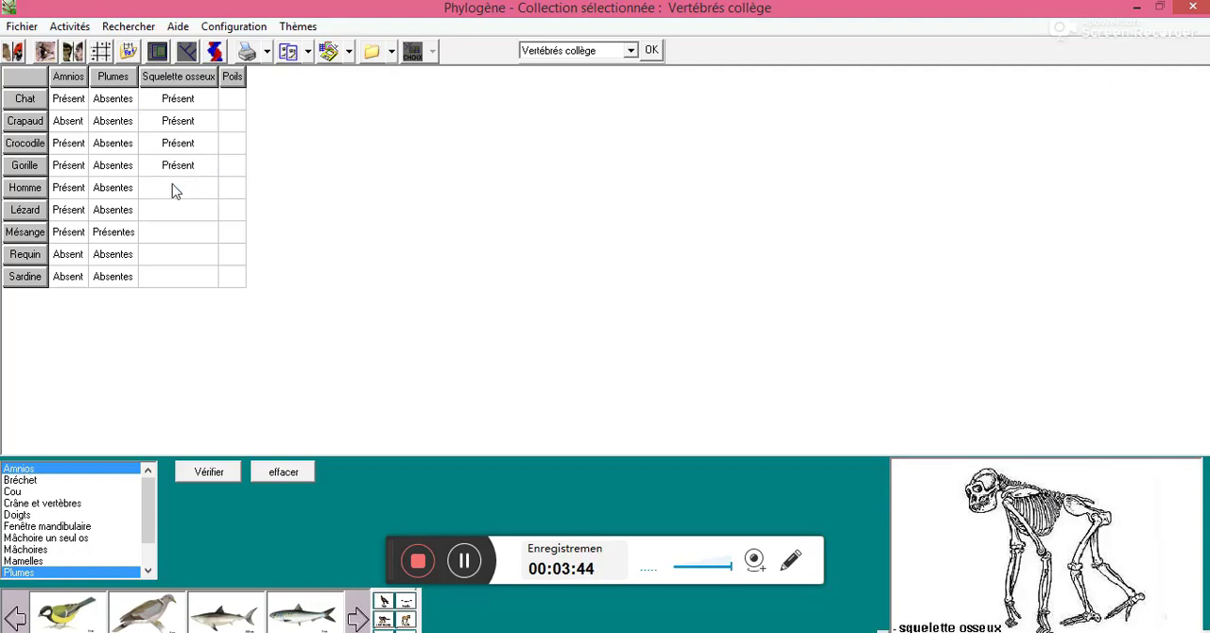
{"action": "left_click", "coordinate": [174, 190]}
{"action": "left_click", "coordinate": [187, 201]}
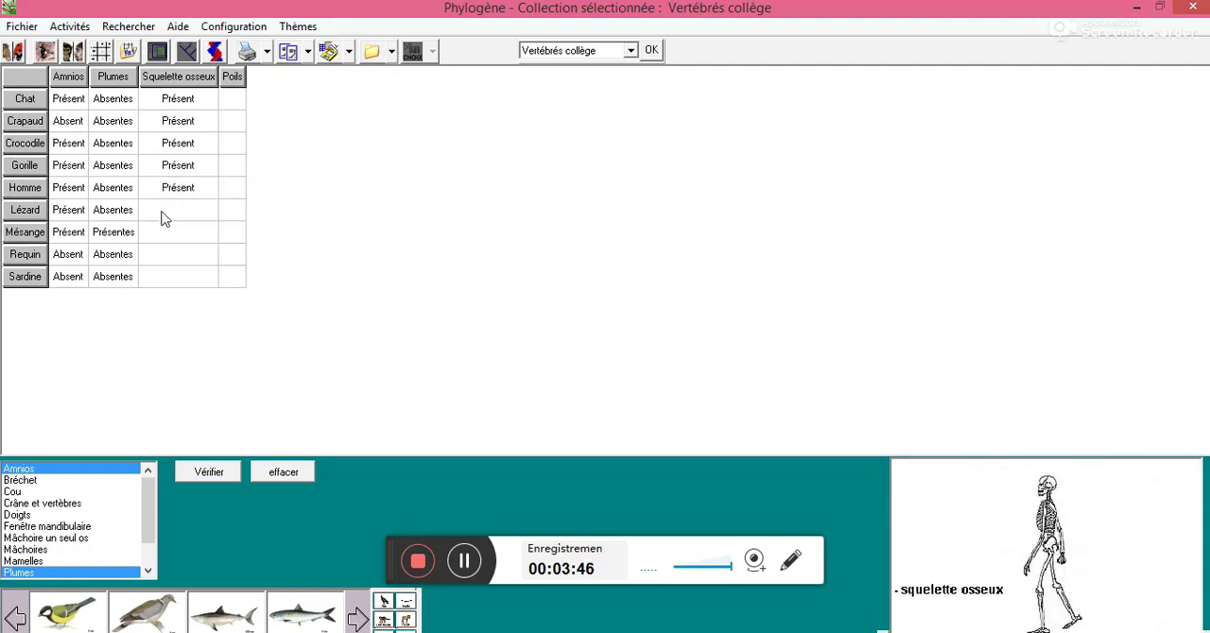
{"action": "left_click", "coordinate": [161, 218]}
{"action": "left_click", "coordinate": [182, 231]}
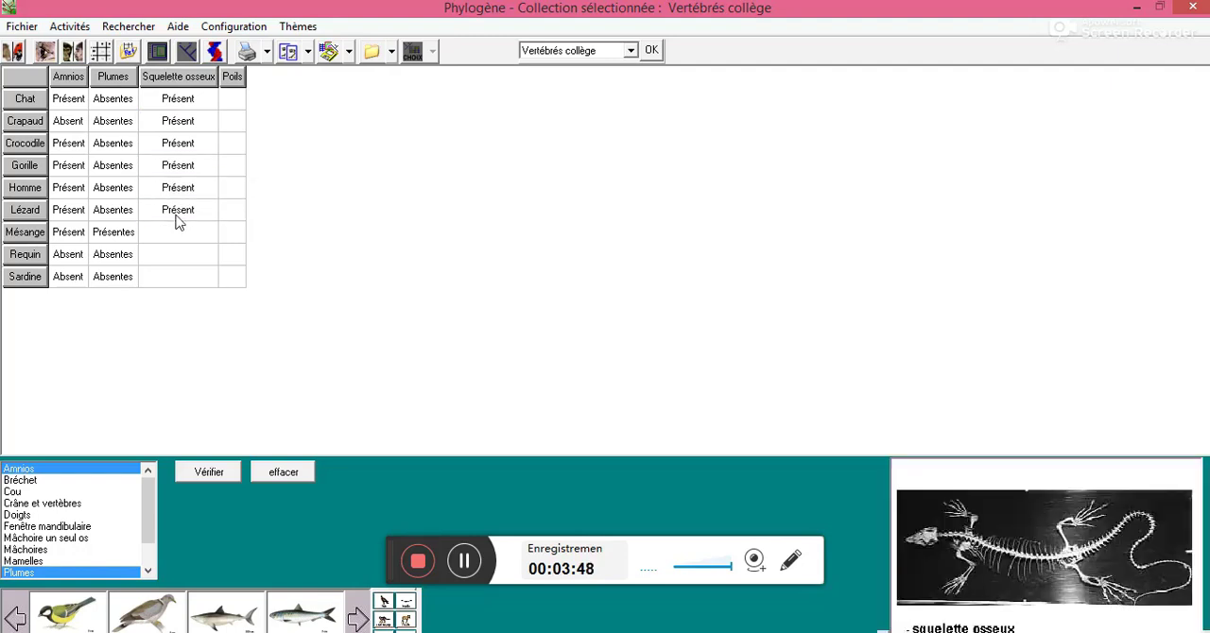
{"action": "left_click", "coordinate": [168, 234]}
{"action": "left_click", "coordinate": [193, 252]}
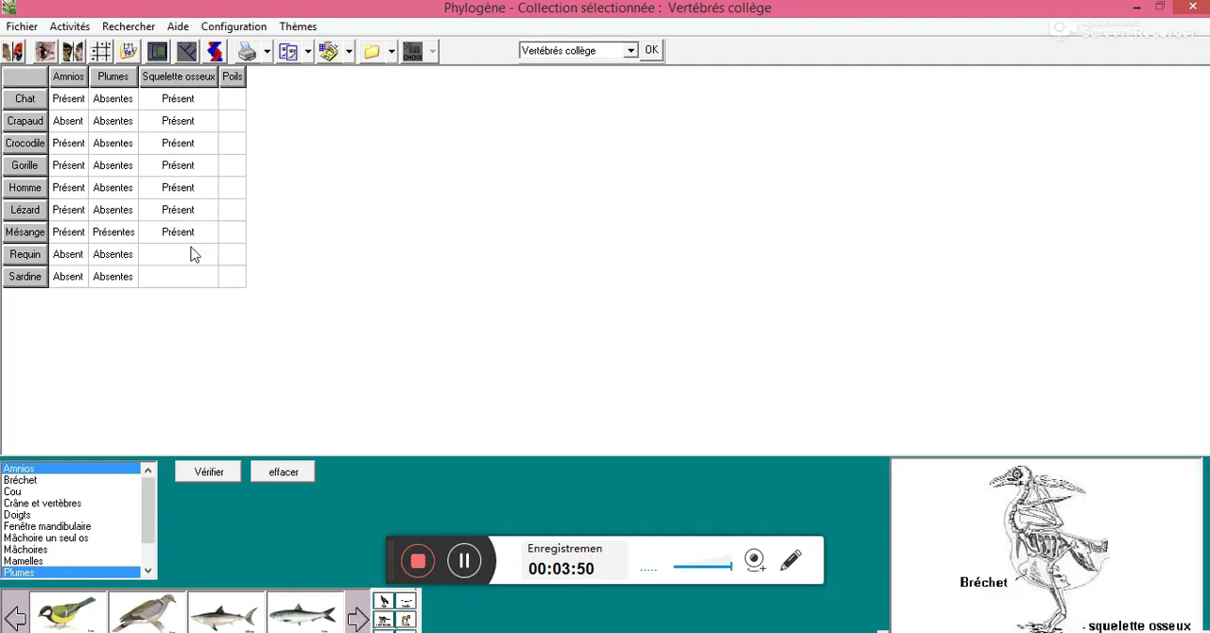
Set the Squelette osseux state to Absent for Requin and Présent for Sardine
{"action": "left_click", "coordinate": [168, 255]}
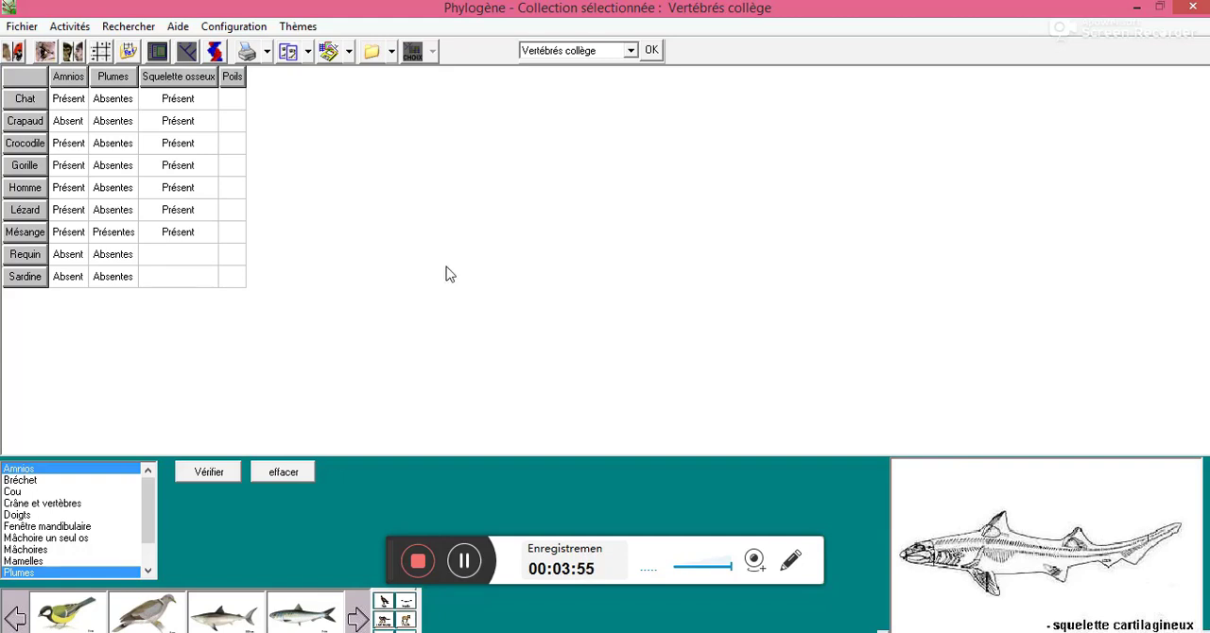
{"action": "left_click", "coordinate": [173, 254]}
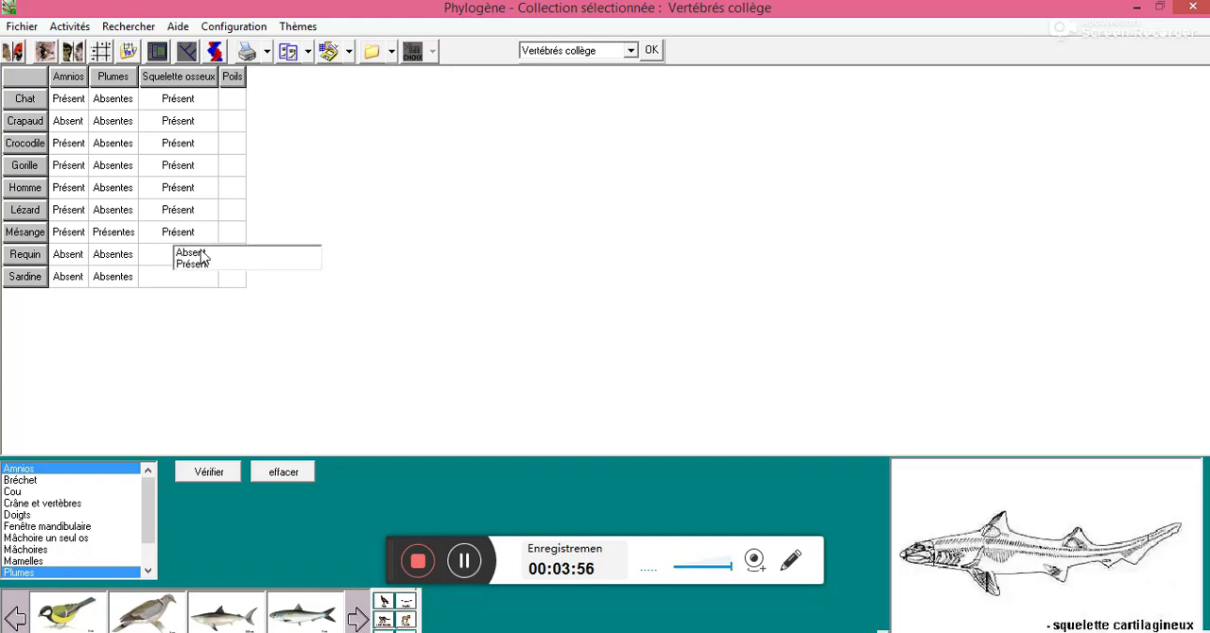
{"action": "left_click", "coordinate": [196, 255]}
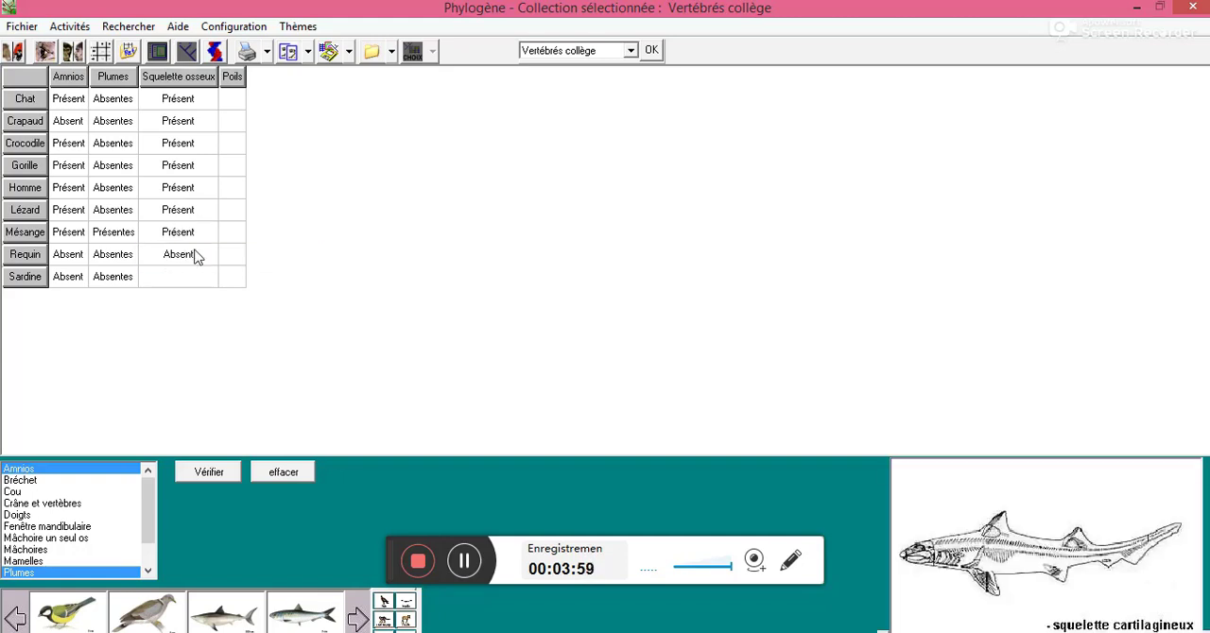
{"action": "left_click", "coordinate": [172, 278]}
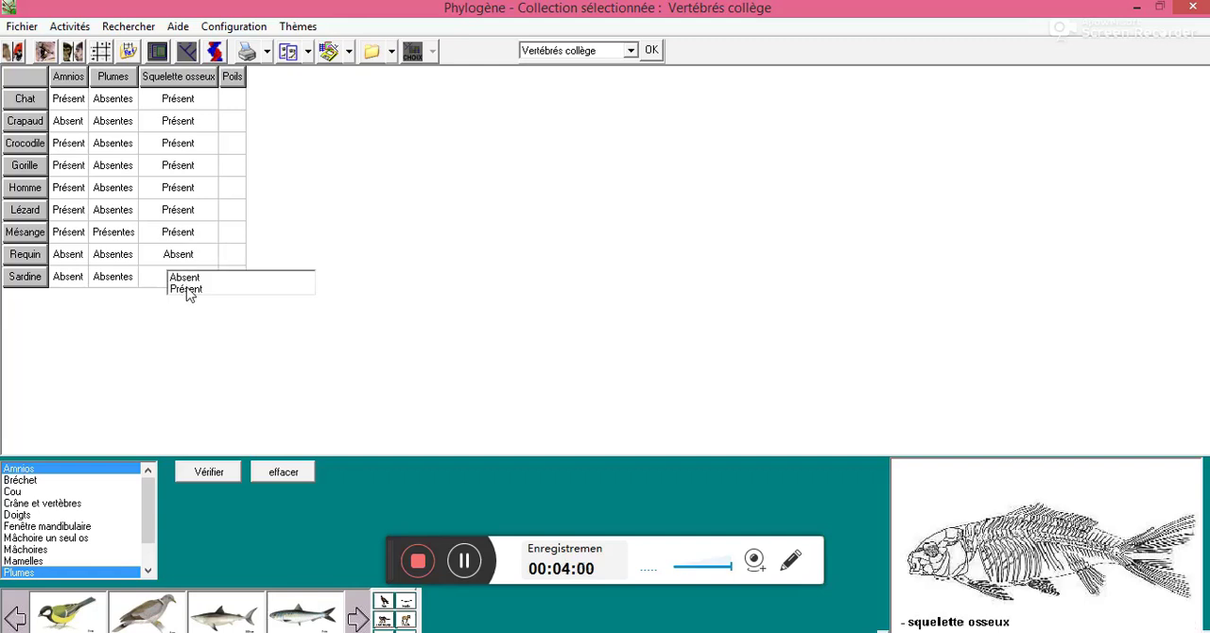
{"action": "left_click", "coordinate": [187, 290]}
Set the Poils state to Présents for Chat and Absents for Crapaud
{"action": "left_click", "coordinate": [237, 102]}
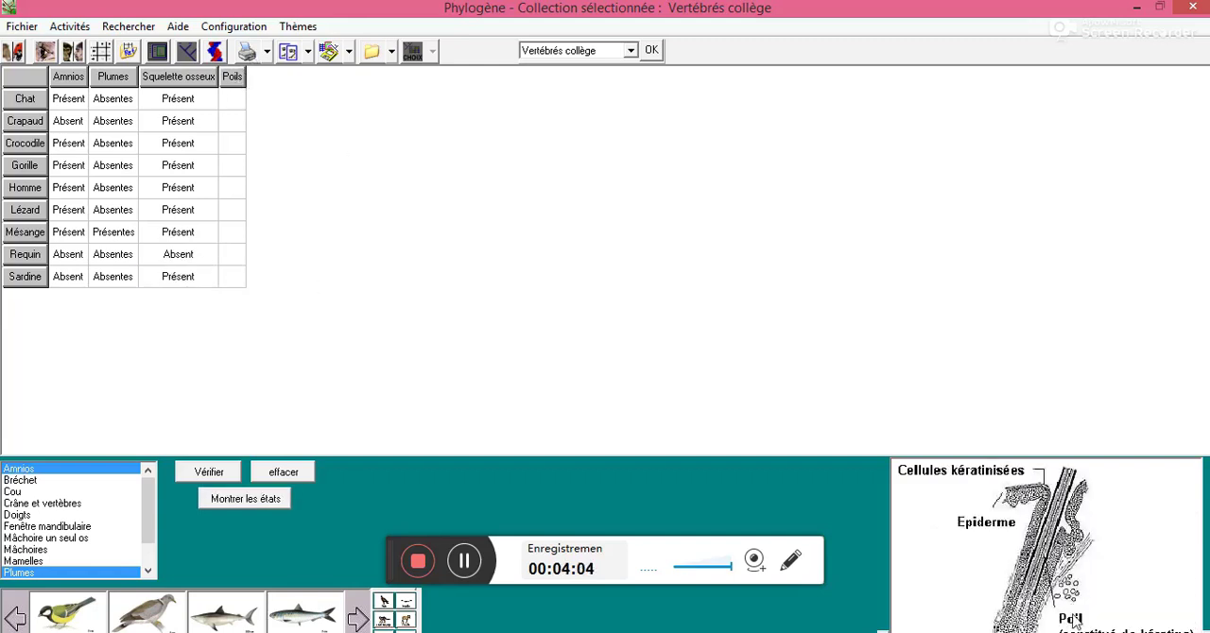
{"action": "left_click", "coordinate": [235, 102]}
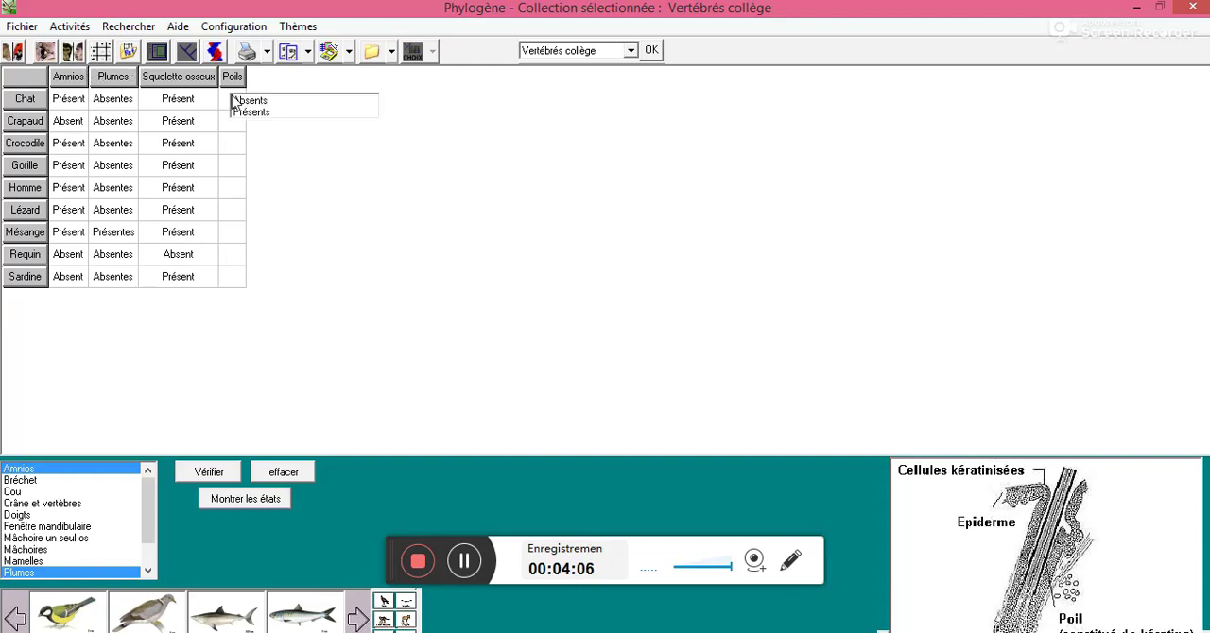
{"action": "left_click", "coordinate": [249, 114]}
{"action": "left_click", "coordinate": [243, 121]}
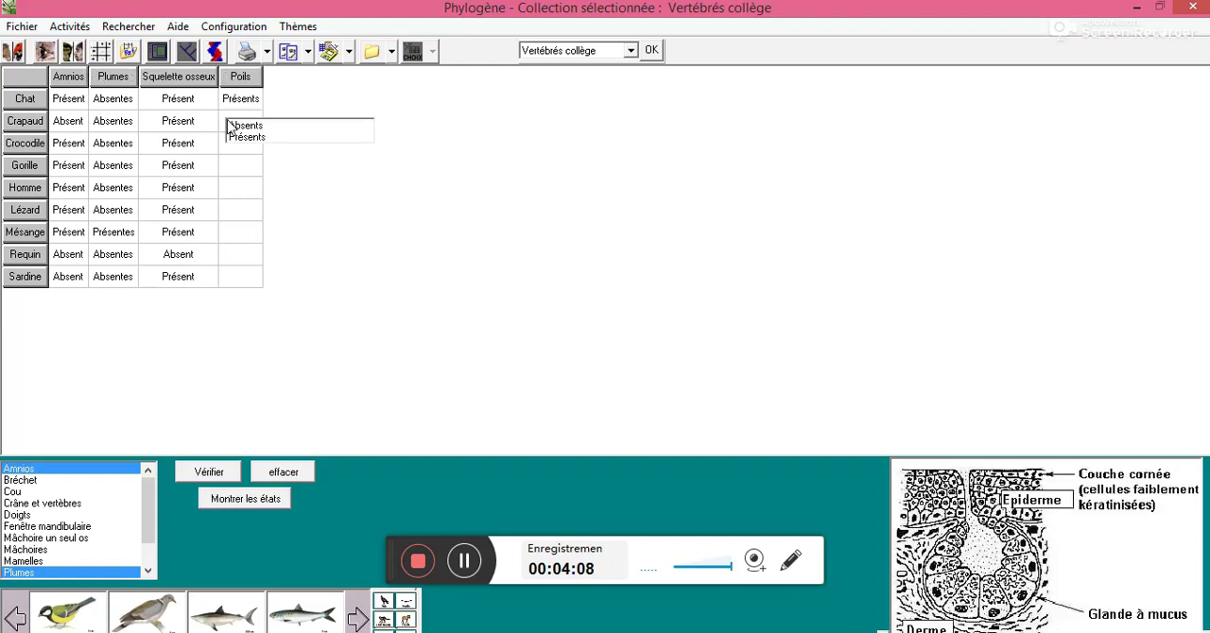
{"action": "left_click", "coordinate": [248, 126]}
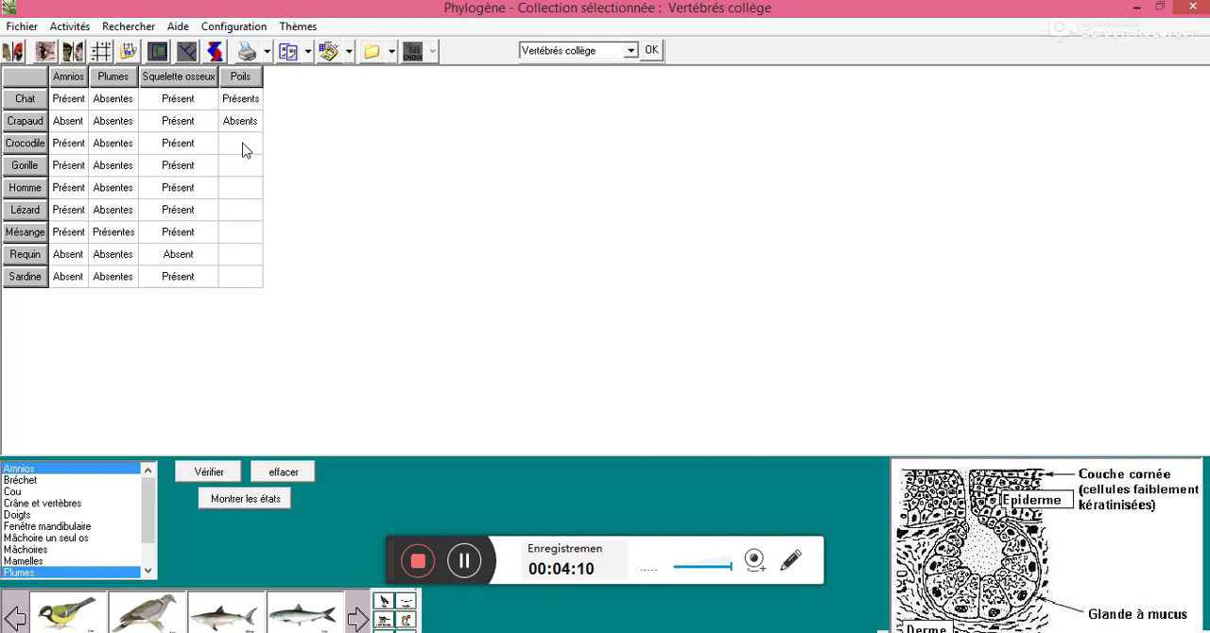
Set the Poils state to Absents for Crocodile and to Présents for Gorille and Homme
{"action": "left_click", "coordinate": [243, 149]}
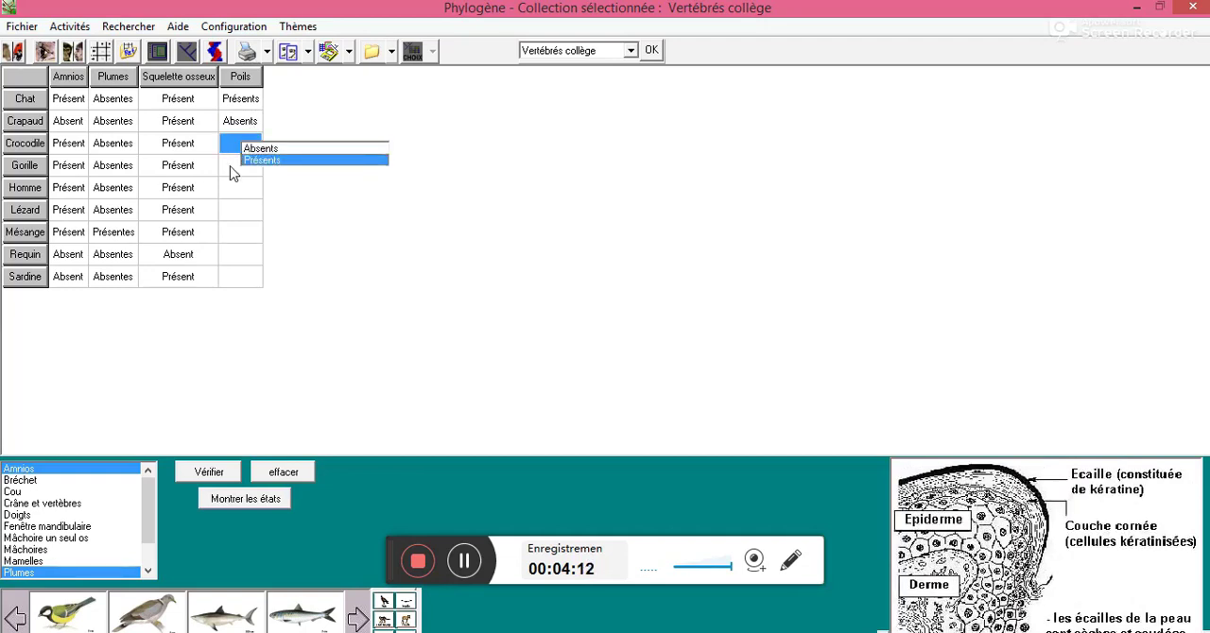
{"action": "left_click", "coordinate": [260, 148]}
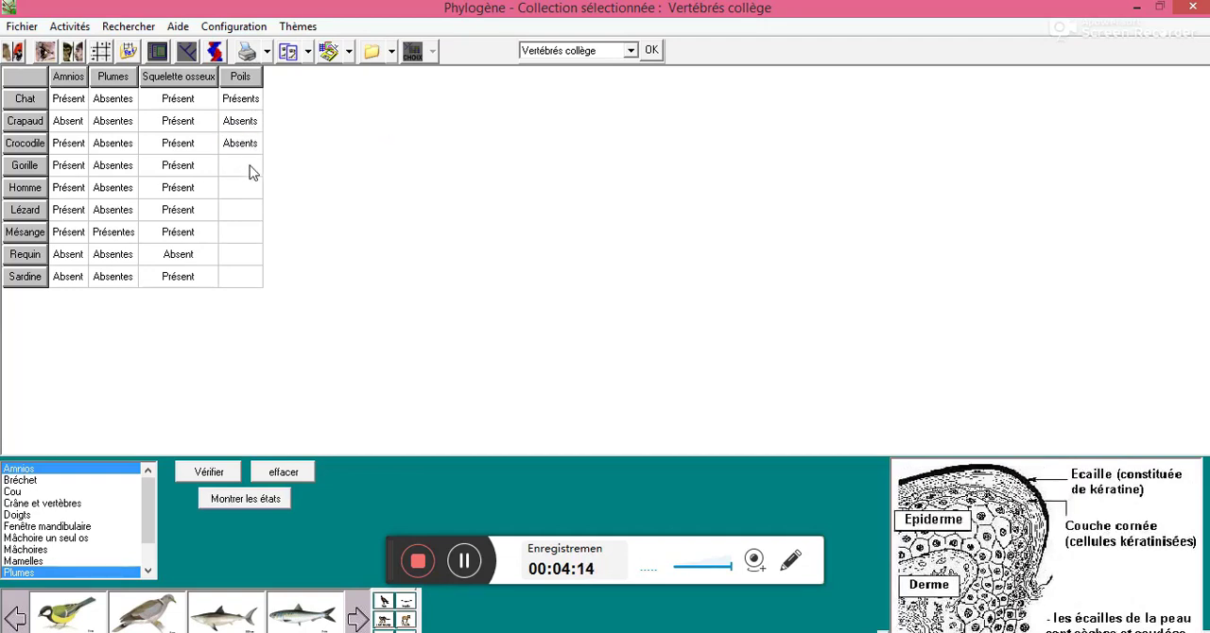
{"action": "left_click", "coordinate": [253, 172]}
{"action": "left_click", "coordinate": [266, 184]}
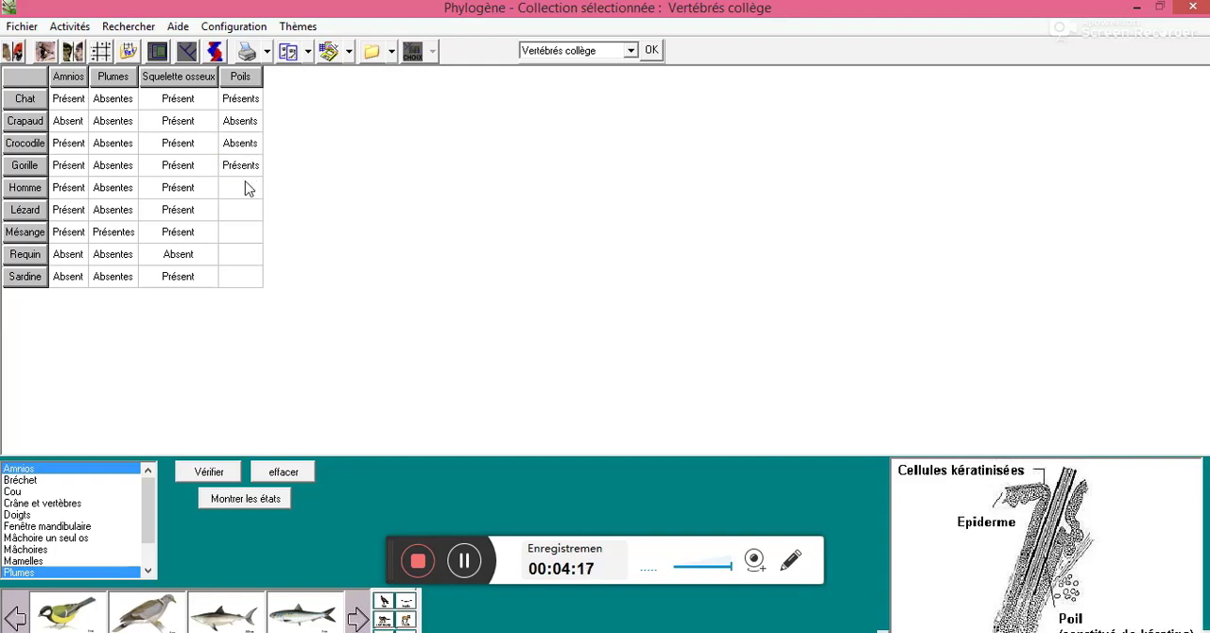
{"action": "left_click", "coordinate": [248, 188]}
{"action": "left_click", "coordinate": [261, 200]}
Set the Poils state to Absents for Lézard and Mésange
{"action": "left_click", "coordinate": [242, 210]}
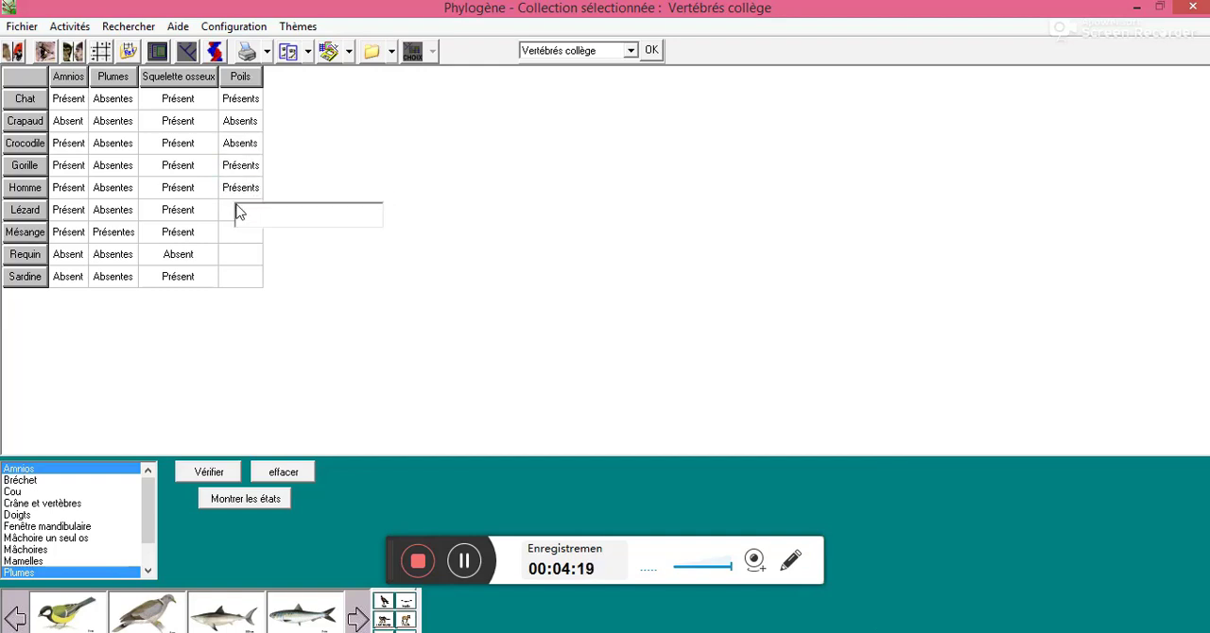
{"action": "left_click", "coordinate": [264, 210]}
{"action": "left_click", "coordinate": [262, 212]}
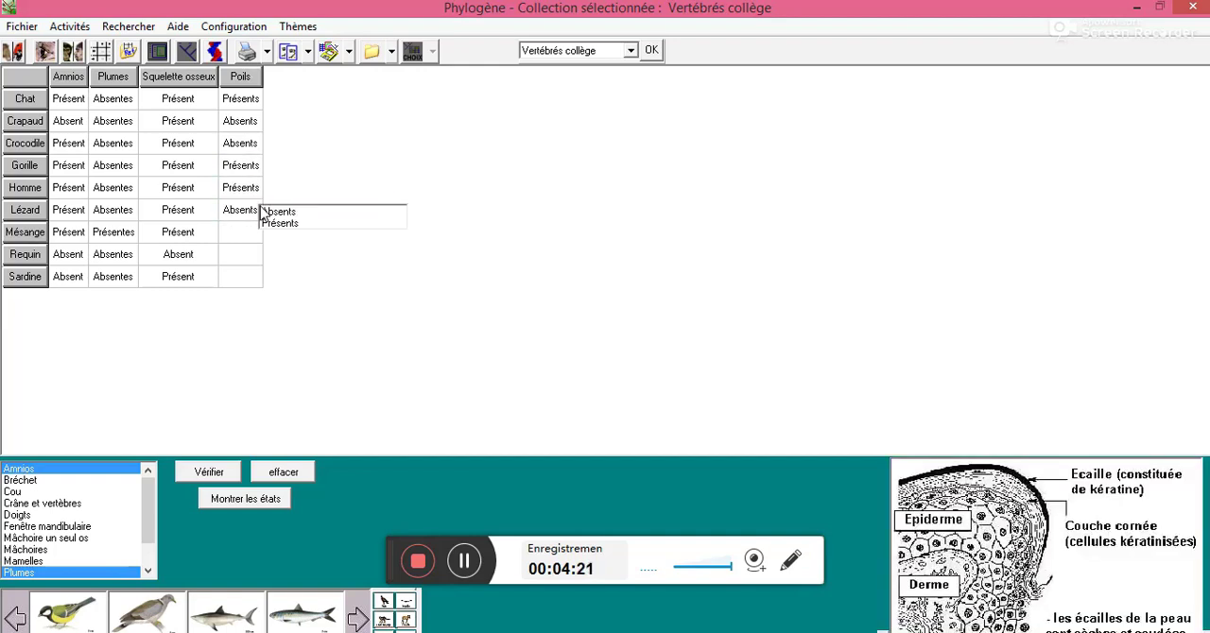
{"action": "left_click", "coordinate": [244, 235]}
{"action": "left_click", "coordinate": [259, 235]}
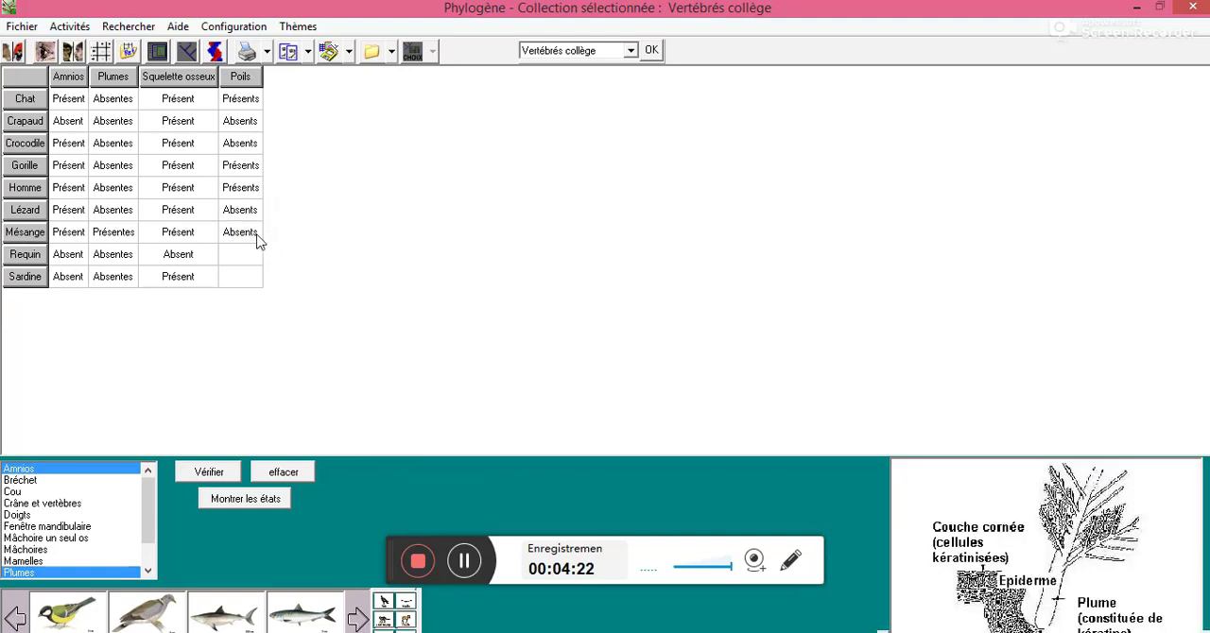
Set the Poils state to Absents for Requin and Sardine, and have the completed table verified
{"action": "left_click", "coordinate": [238, 257]}
{"action": "left_click", "coordinate": [252, 260]}
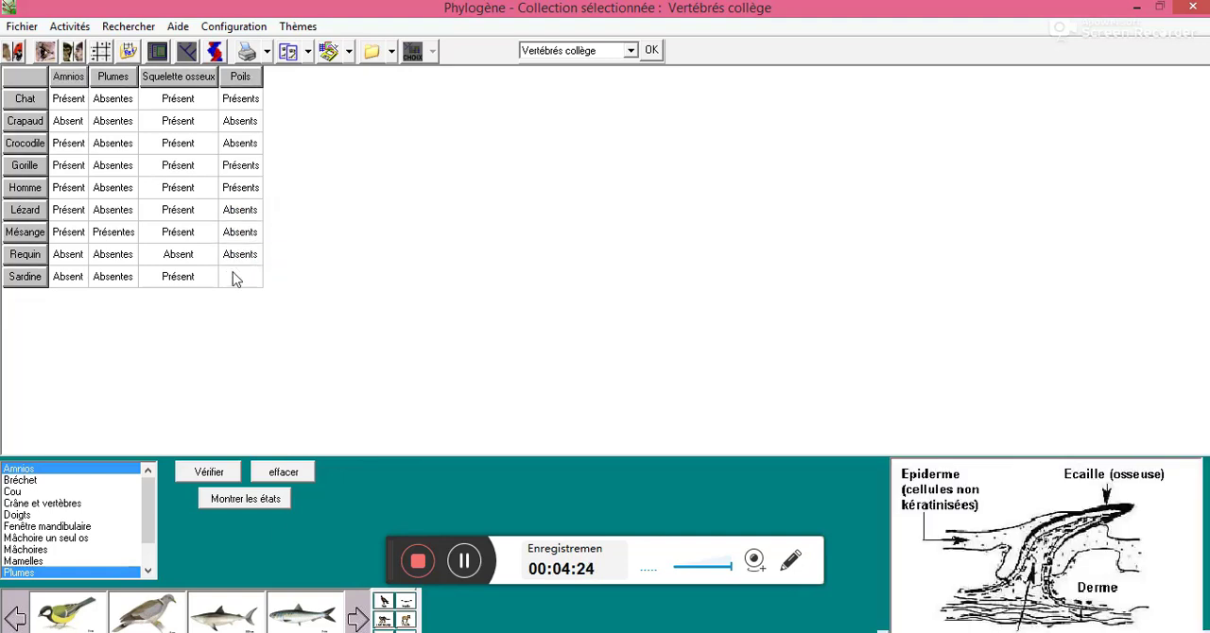
{"action": "left_click", "coordinate": [236, 277]}
{"action": "left_click", "coordinate": [250, 282]}
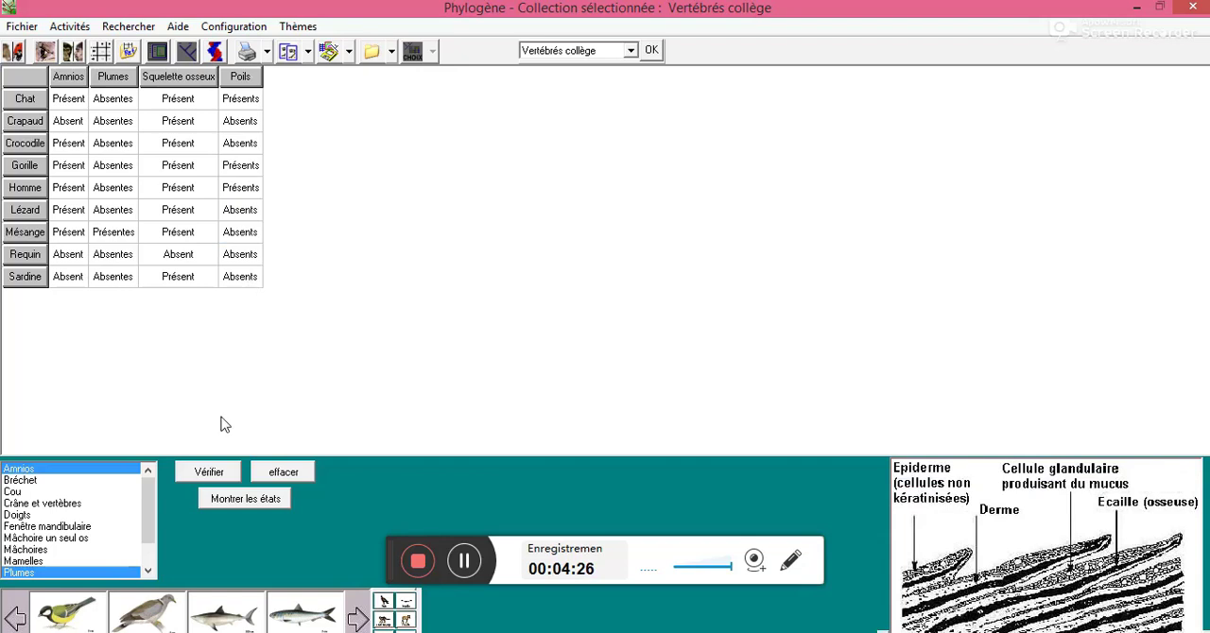
{"action": "left_click", "coordinate": [208, 474]}
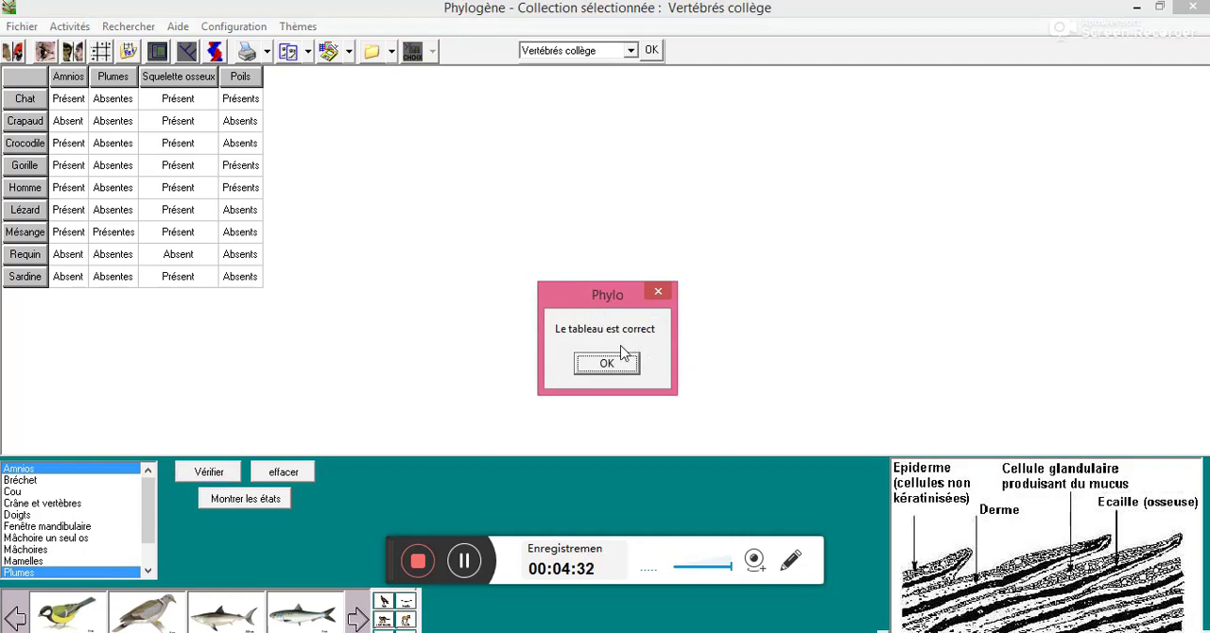
{"action": "left_click", "coordinate": [610, 367]}
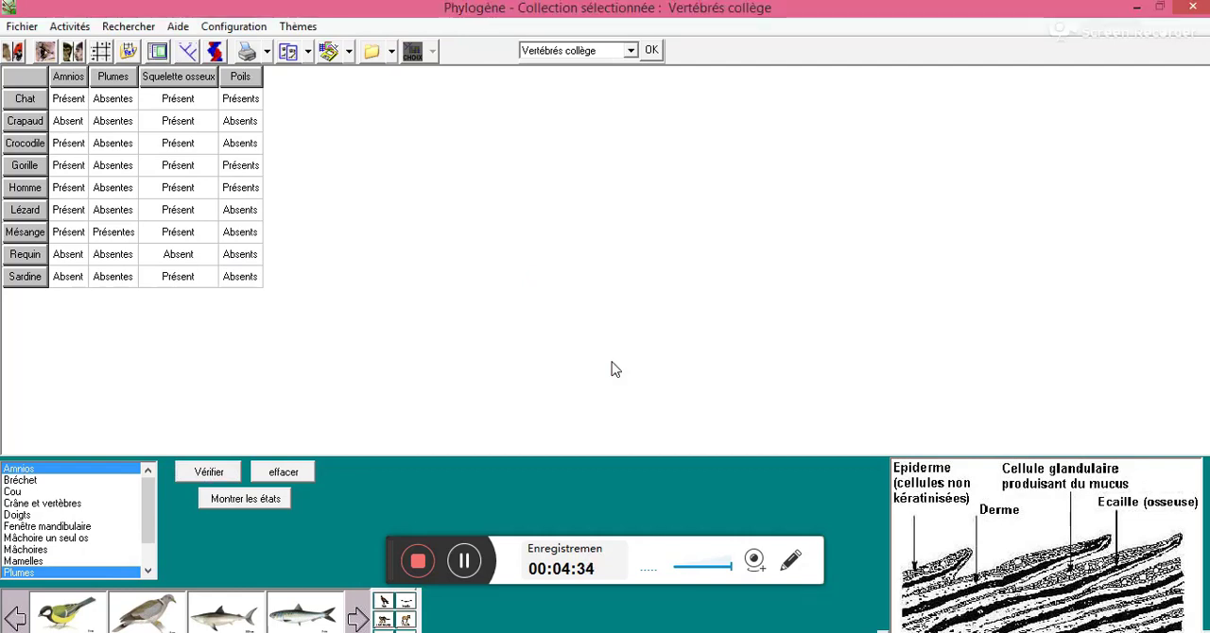
Open the tree-building activity and reorder the table columns as Squelette osseux, Amnios, Poils, Plumes
{"action": "left_click", "coordinate": [189, 59]}
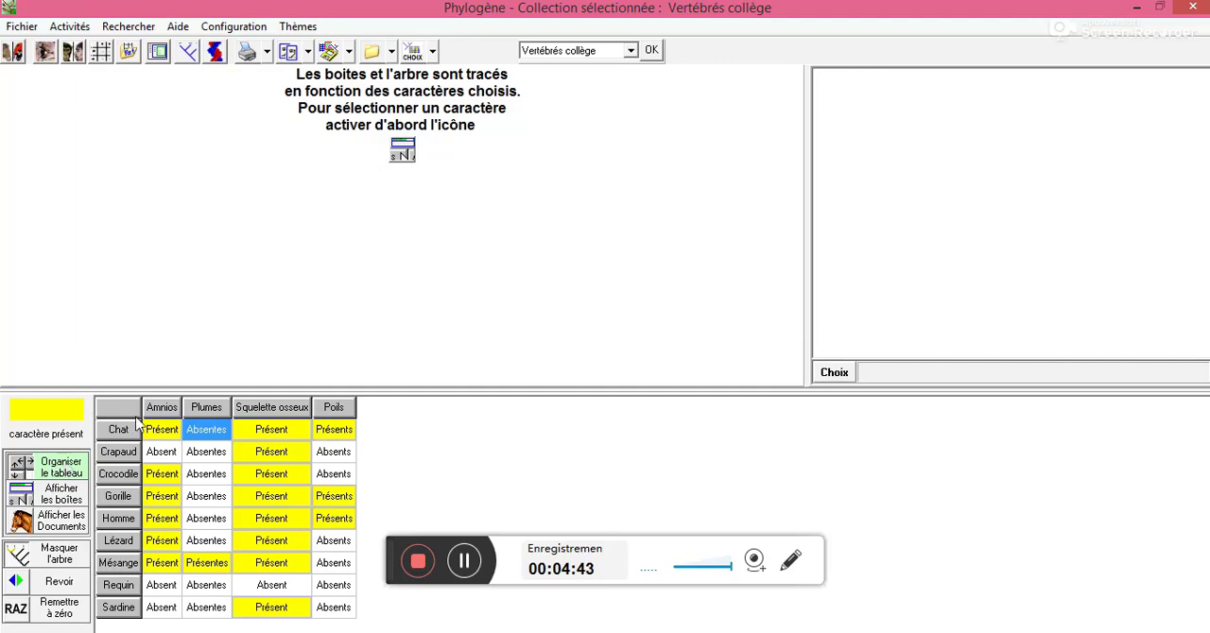
{"action": "left_click", "coordinate": [285, 416]}
{"action": "left_click_drag", "start_coordinate": [285, 416], "coordinate": [174, 402]}
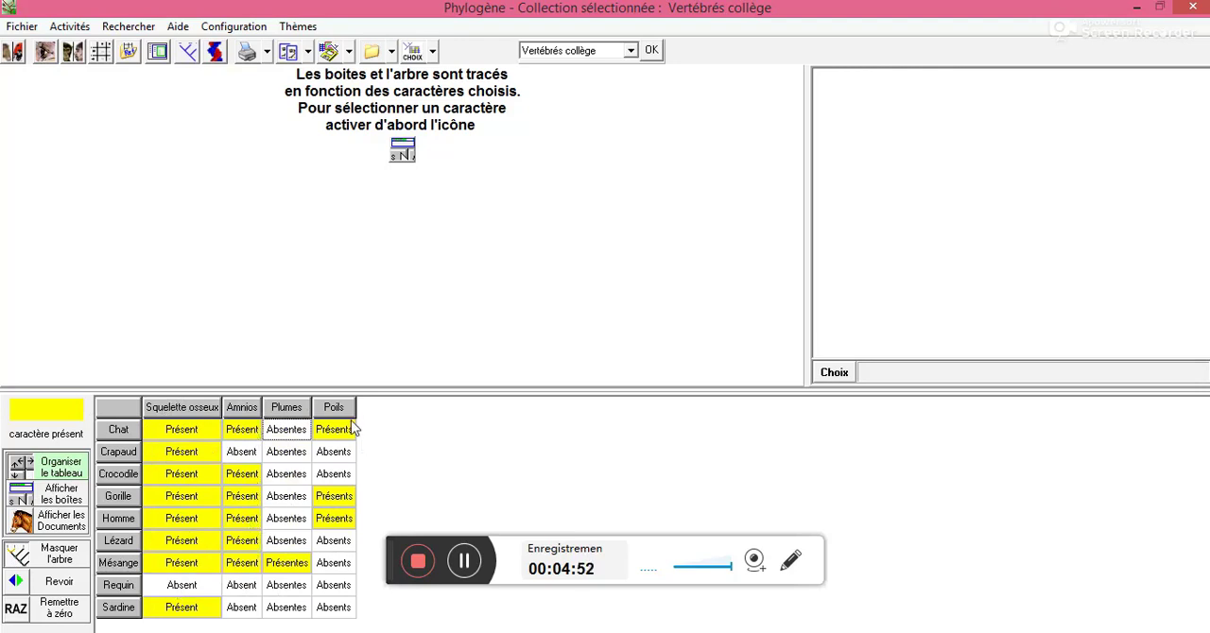
{"action": "left_click_drag", "start_coordinate": [336, 413], "coordinate": [277, 408]}
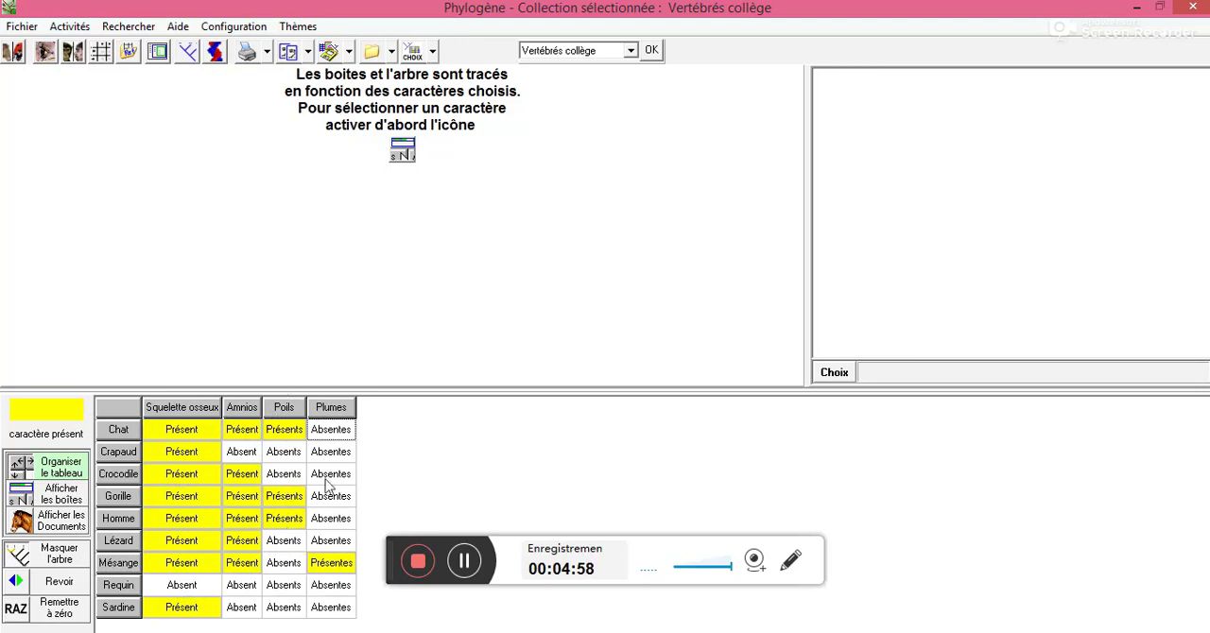
Display the nested boxes and tree for the characters Squelette osseux, Amnios, Poils and Plumes, in that order
{"action": "left_click", "coordinate": [63, 500]}
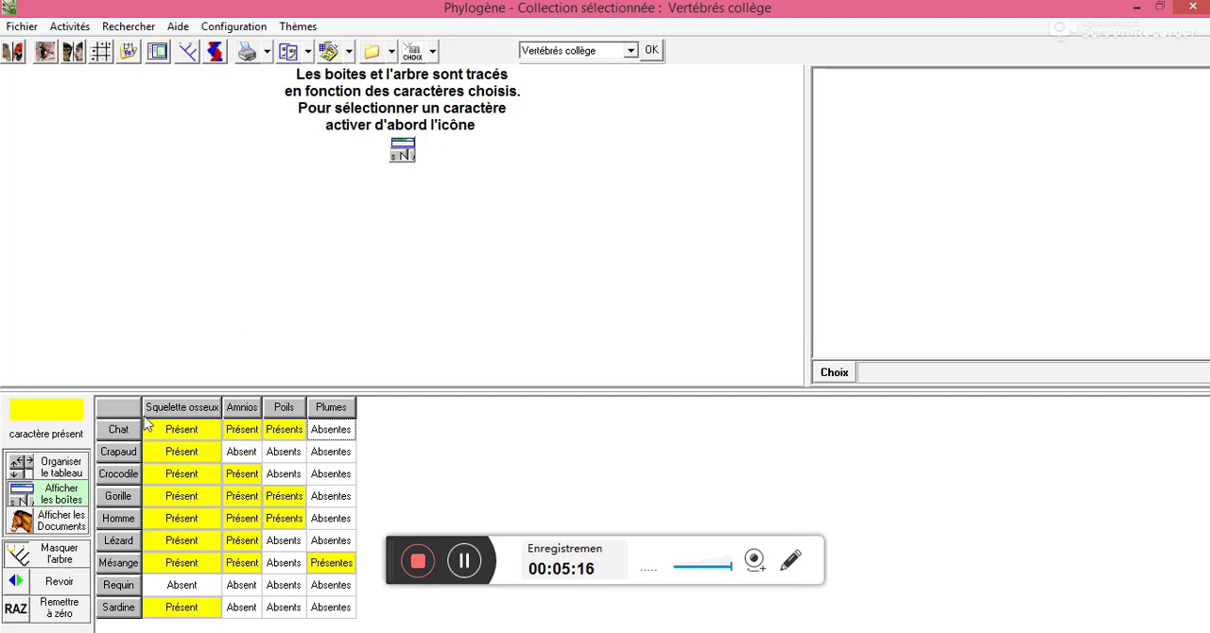
{"action": "left_click", "coordinate": [188, 405]}
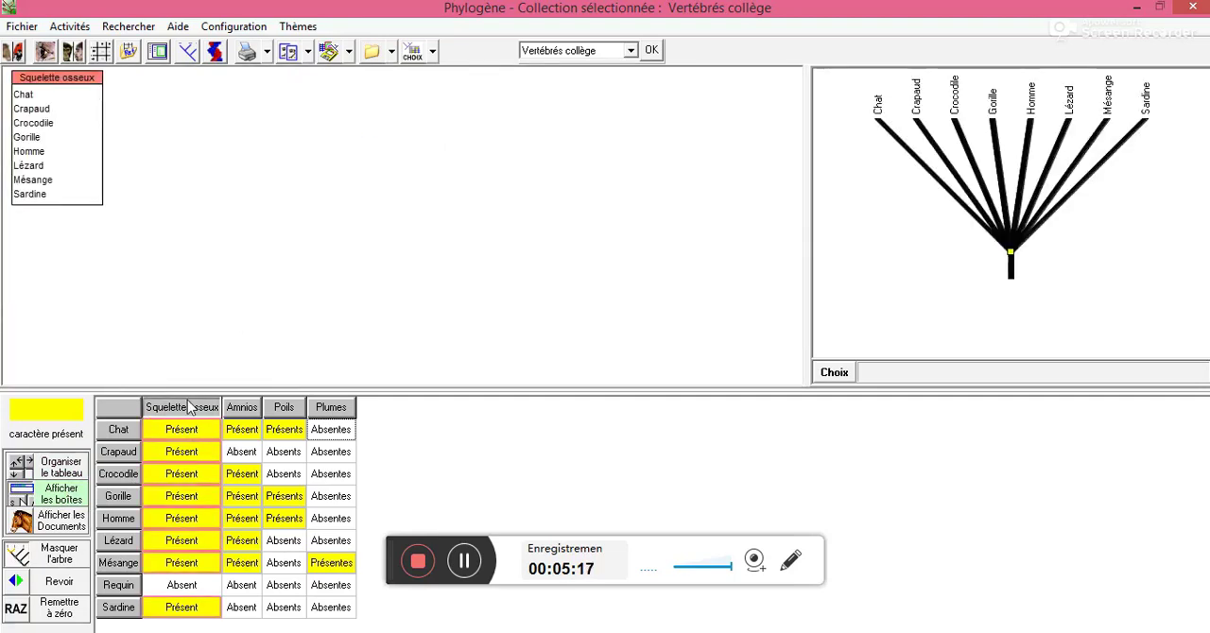
{"action": "left_click", "coordinate": [248, 408]}
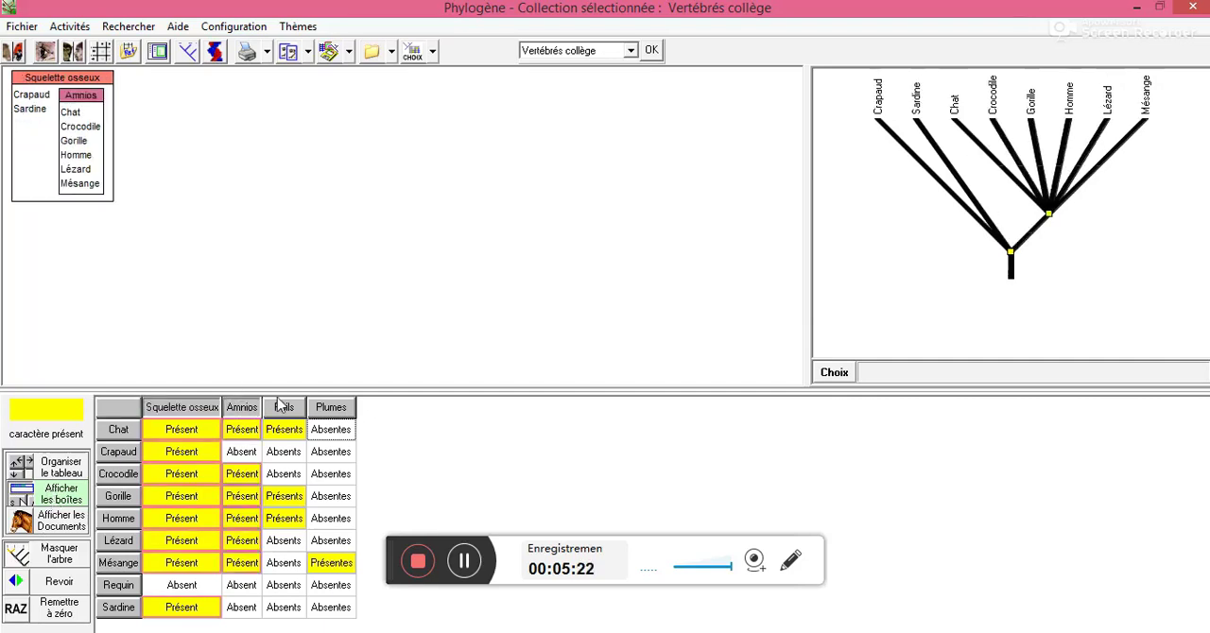
{"action": "left_click", "coordinate": [289, 408]}
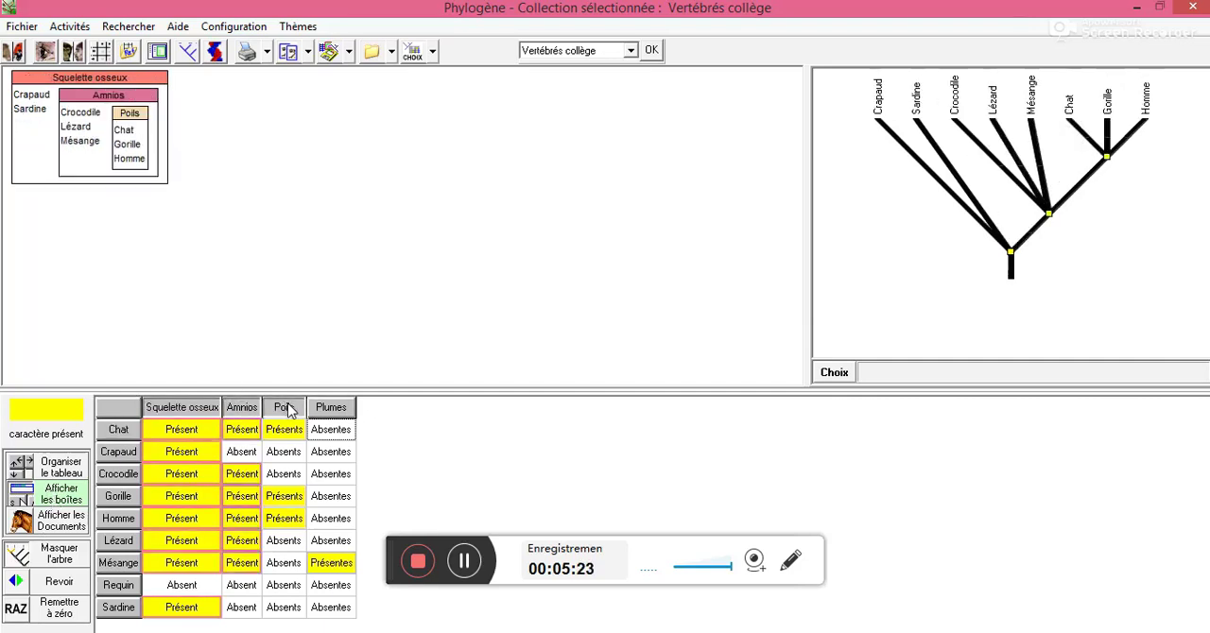
{"action": "left_click", "coordinate": [335, 409]}
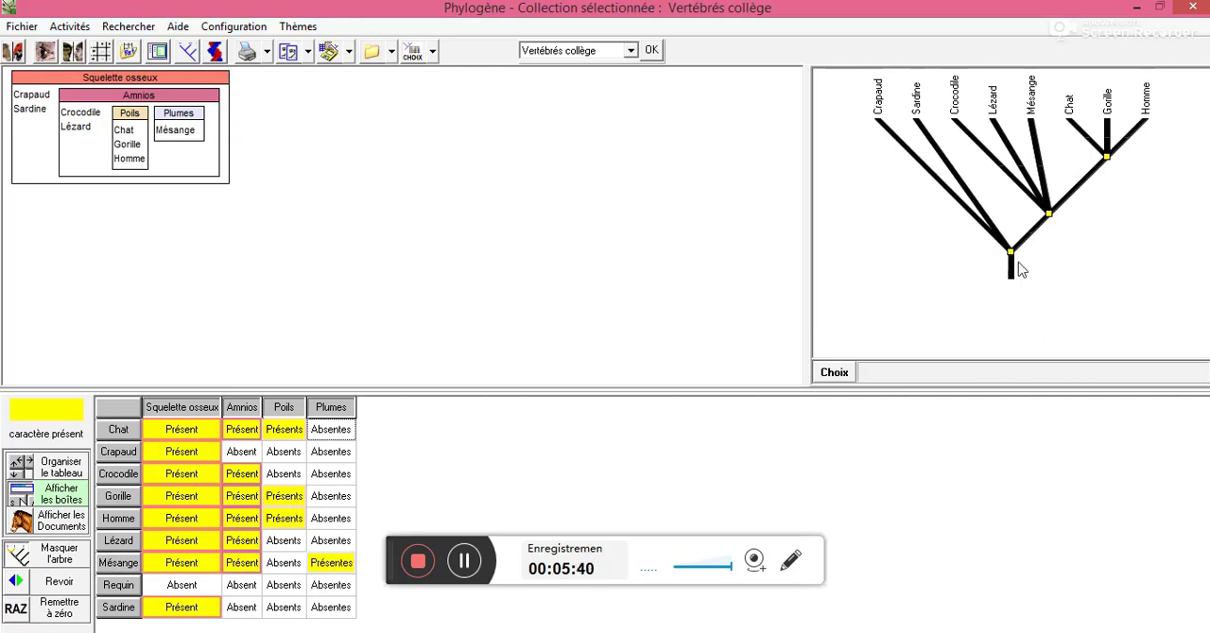
Examine the ancestor's characters at each of the tree's three nodes, from the root up to the Chat, Gorille and Homme group
{"action": "left_click", "coordinate": [1010, 253]}
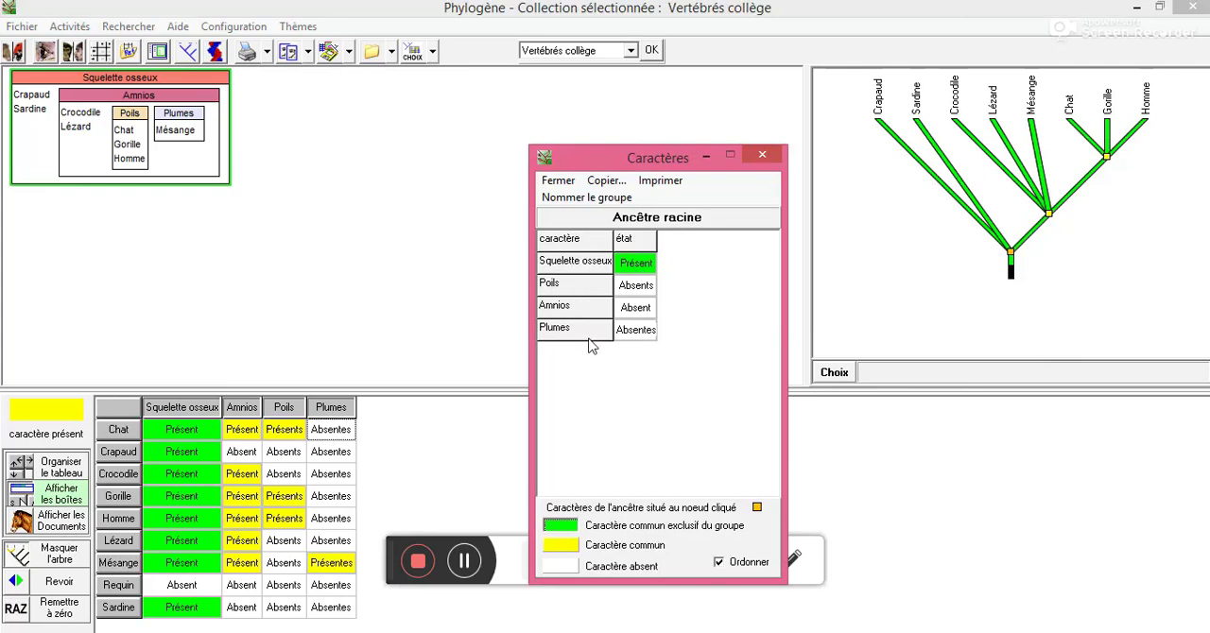
{"action": "left_click", "coordinate": [1049, 217]}
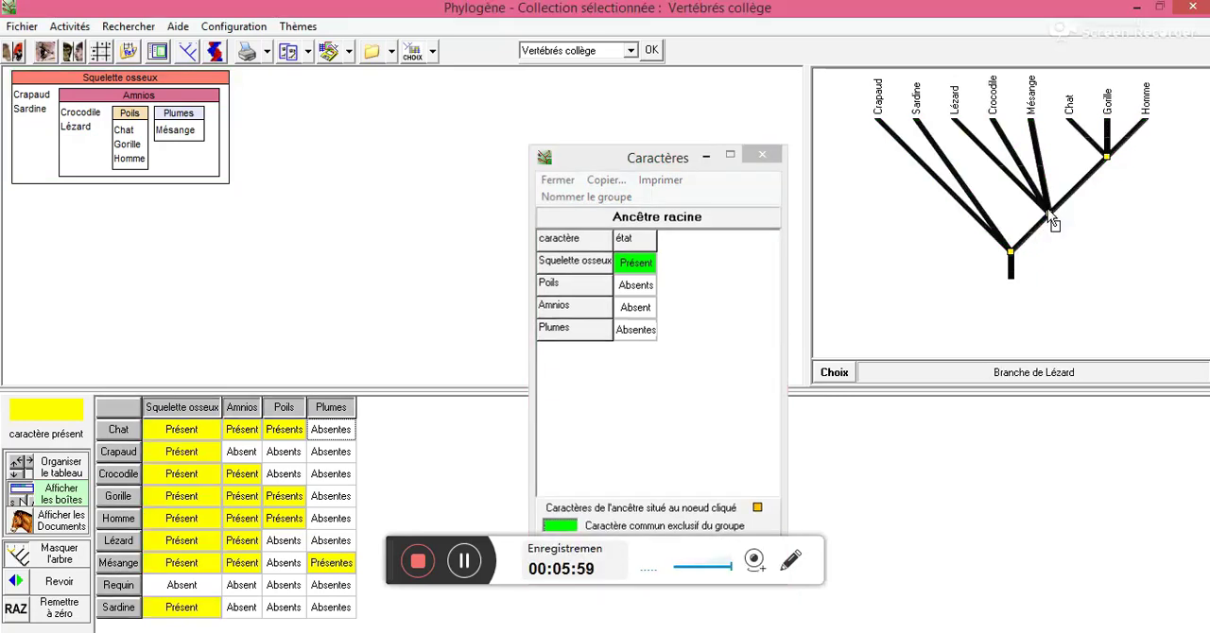
{"action": "left_click", "coordinate": [1049, 217]}
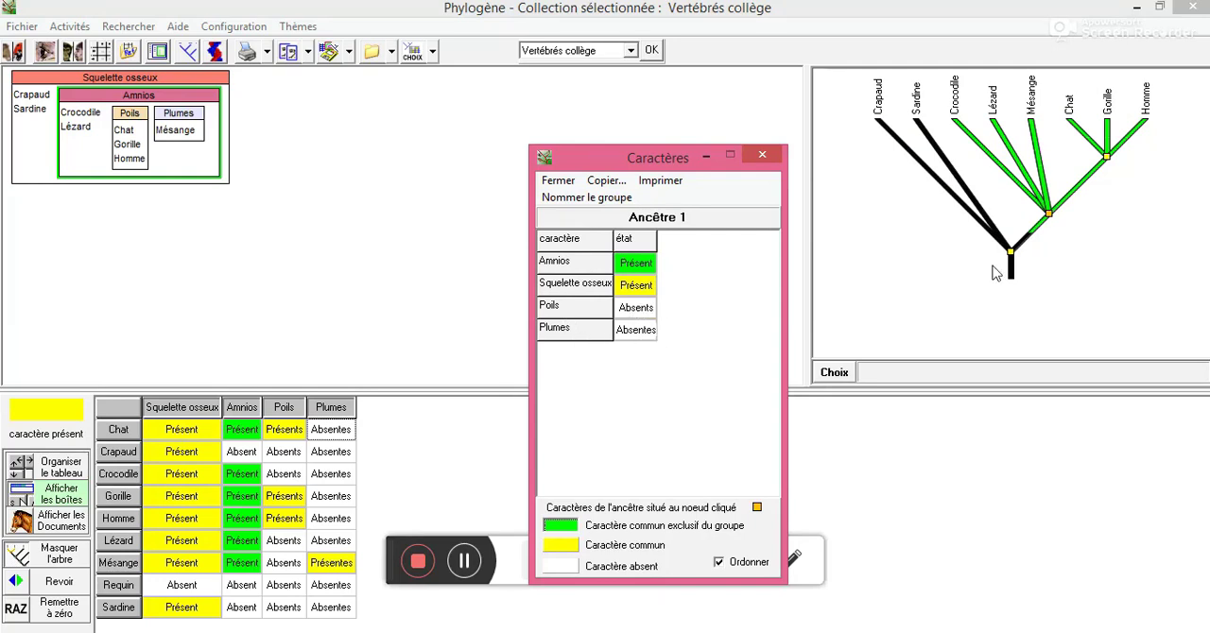
{"action": "left_click", "coordinate": [762, 154]}
{"action": "left_click", "coordinate": [1107, 158]}
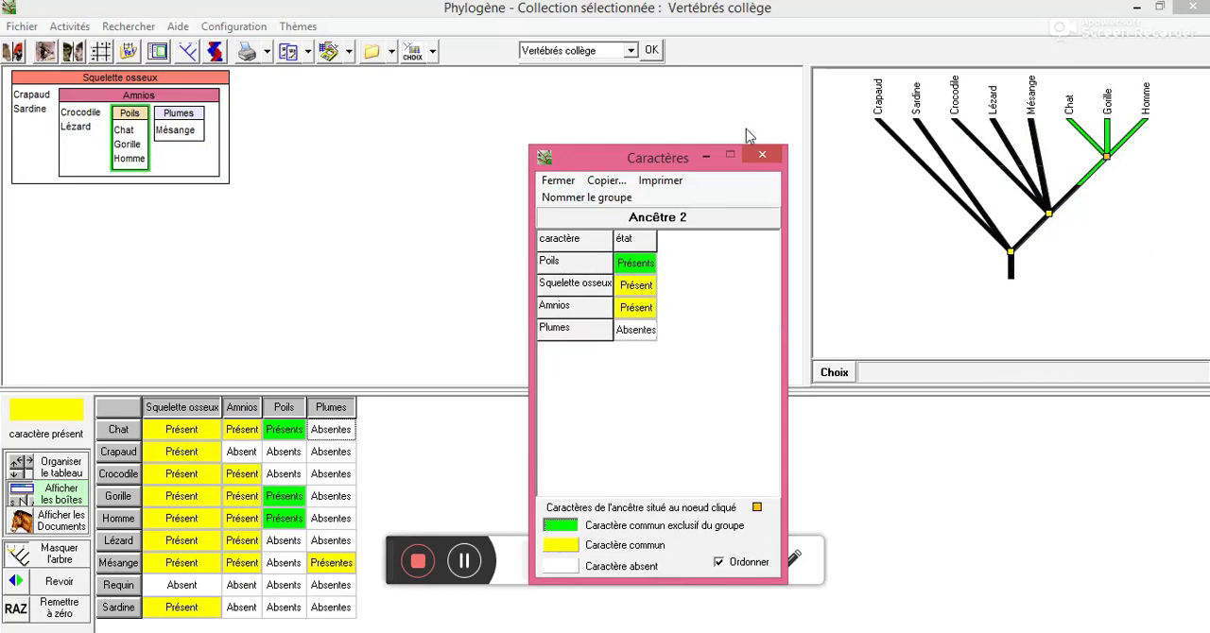
{"action": "left_click", "coordinate": [763, 157]}
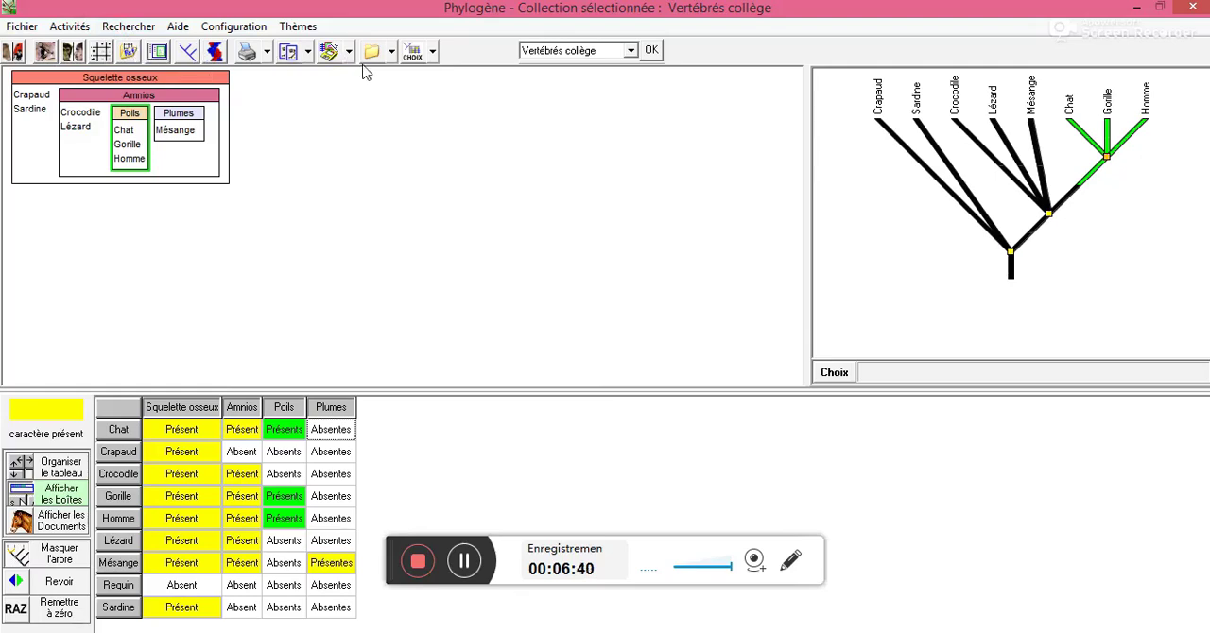
{"action": "left_click", "coordinate": [417, 561]}
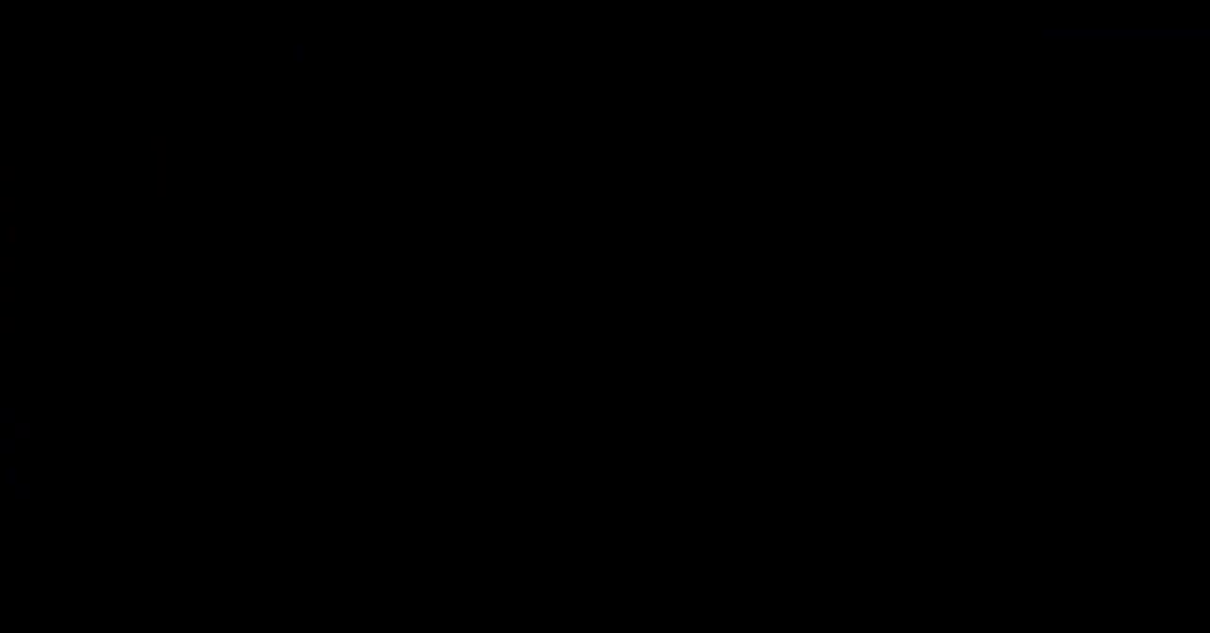